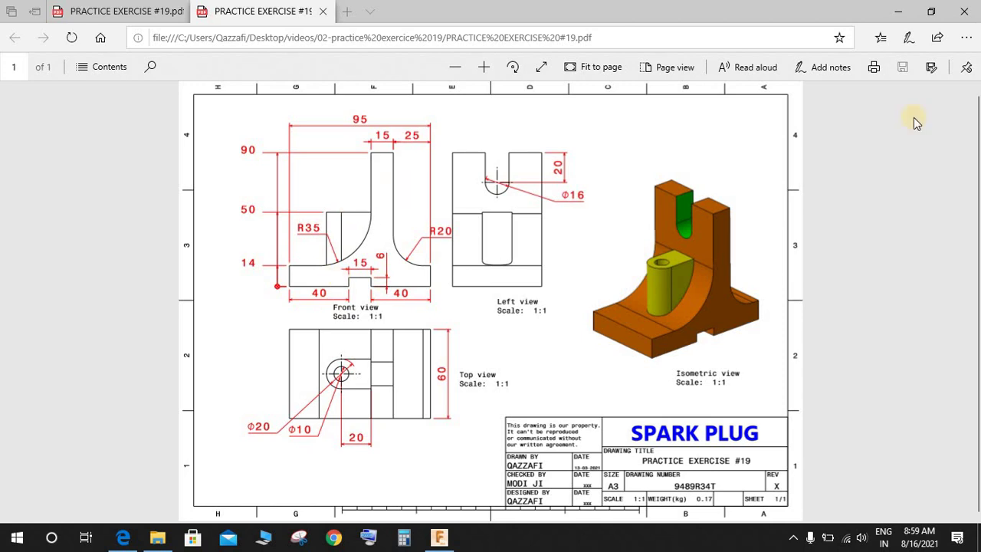
# Switch from the PDF drawing to Fusion 360 and start a new sketch on the vertical YZ plane.
pyautogui.click(901, 15)
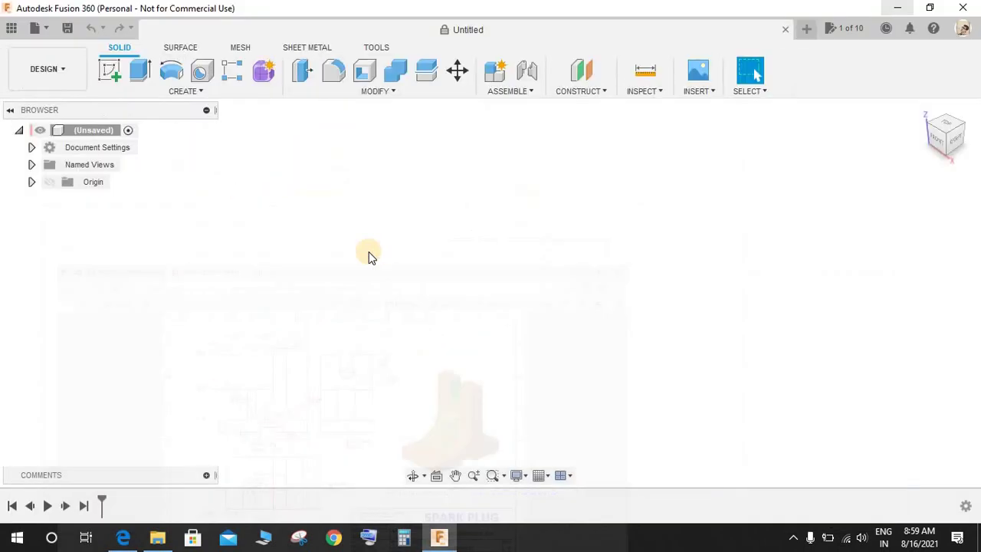
pyautogui.click(110, 71)
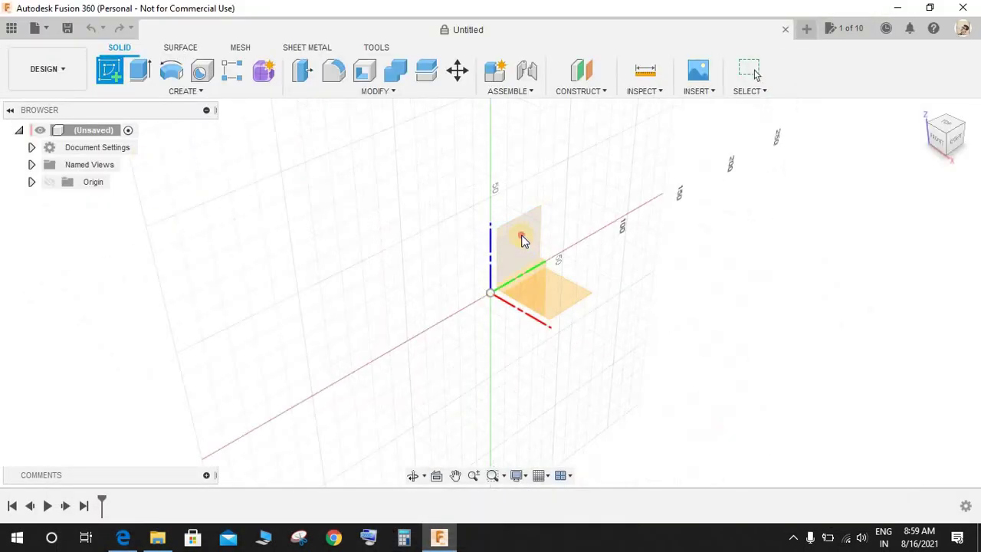
pyautogui.click(521, 235)
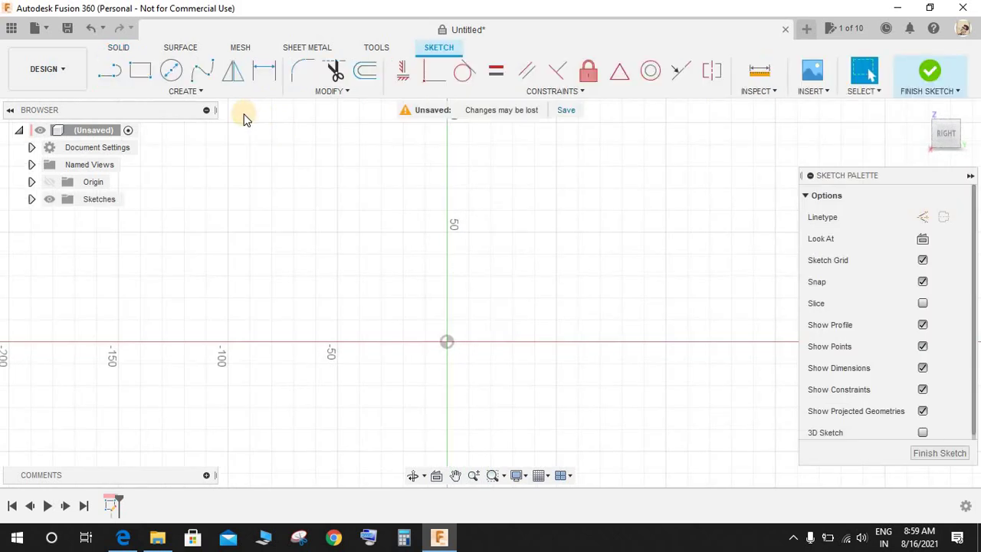
# Draw the profile's left edge about 40 mm up from the horizontal axis and continue it with a horizontal ledge.
pyautogui.press('l')
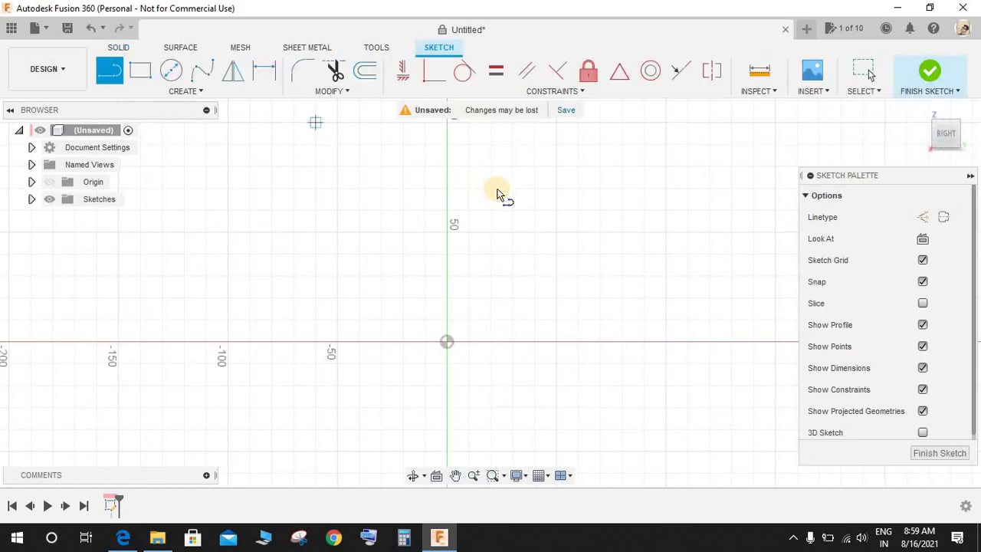
pyautogui.click(512, 341)
pyautogui.click(515, 255)
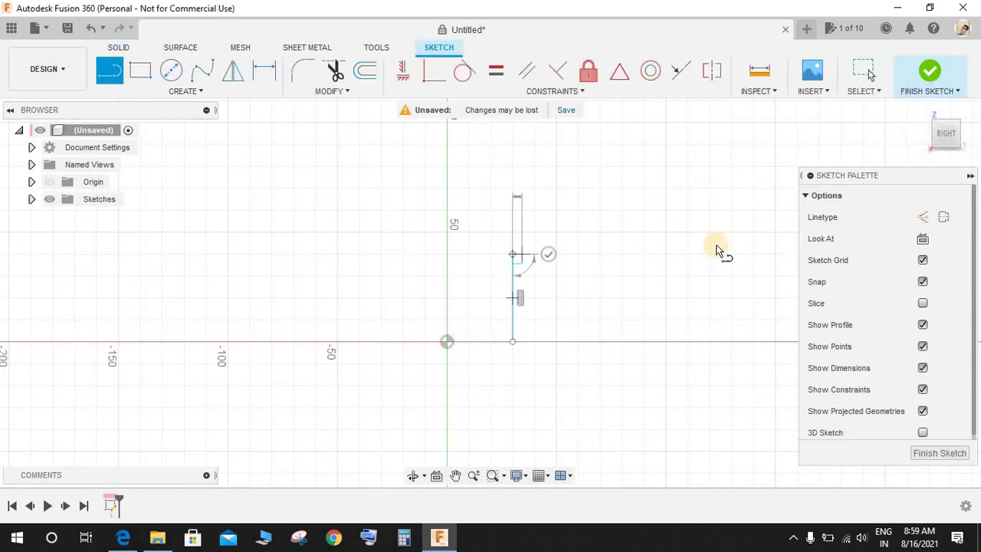
pyautogui.scroll(3, 679, 272)
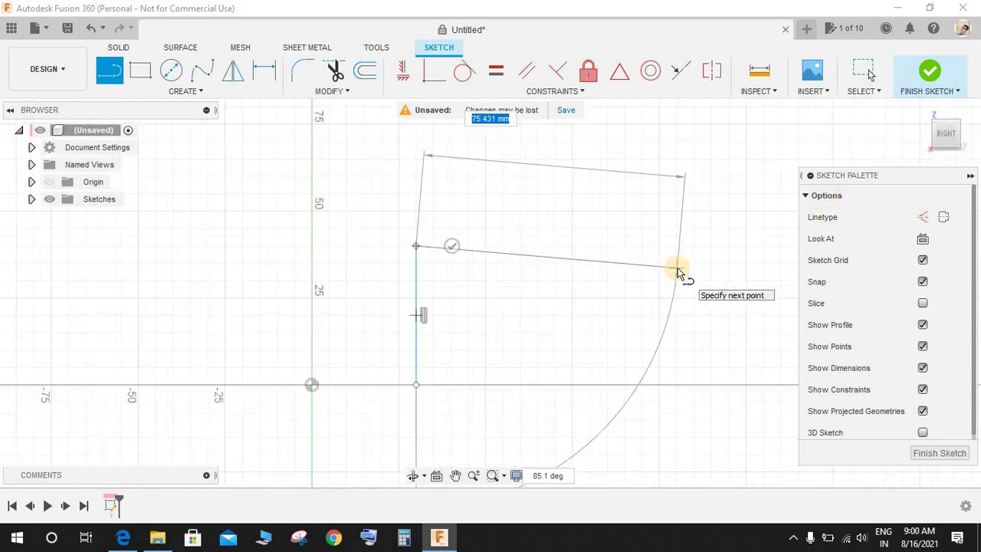
pyautogui.scroll(-5, 678, 273)
pyautogui.scroll(-3, 679, 272)
pyautogui.moveTo(692, 263)
pyautogui.mouseDown(button='middle')
pyautogui.moveTo(499, 263)
pyautogui.moveTo(547, 256)
pyautogui.mouseUp(button='middle')
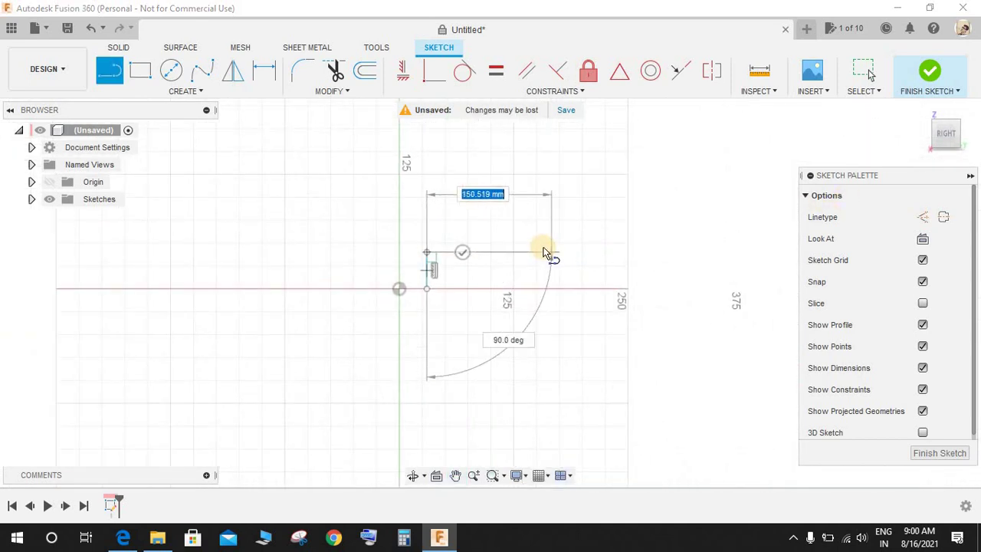
pyautogui.click(557, 253)
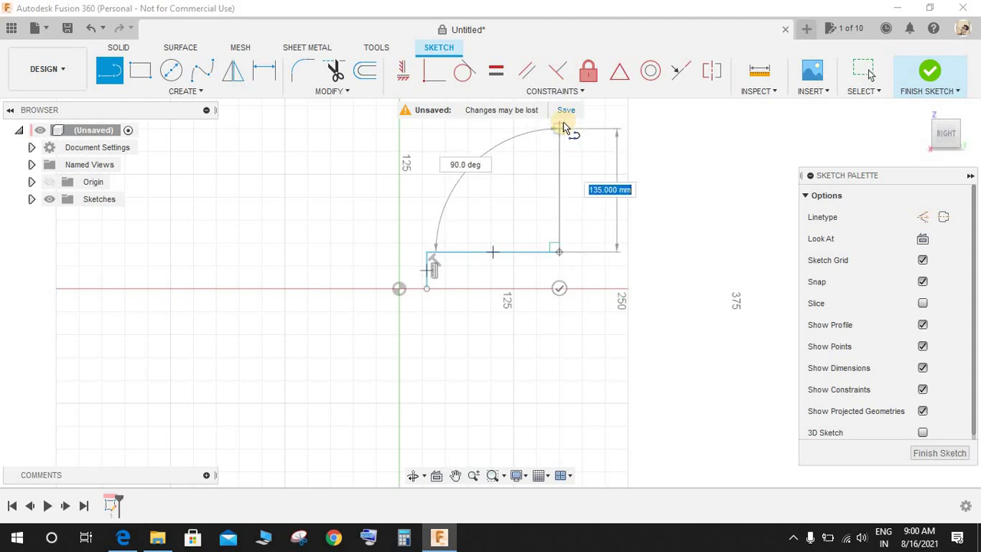
# Complete the closed inverted-T outline with a tall upright, a right ledge and a base line about 295 mm long.
pyautogui.click(573, 124)
pyautogui.click(622, 124)
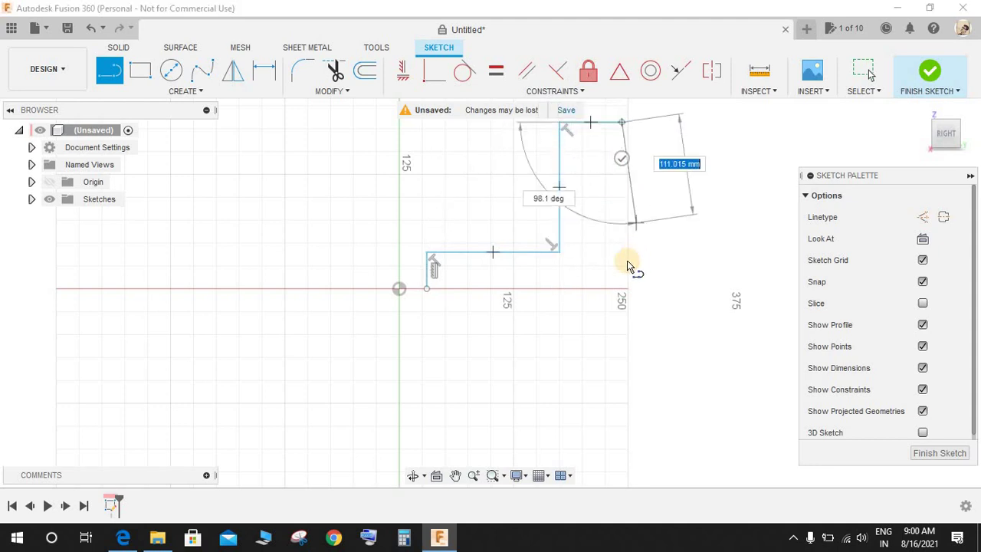
pyautogui.click(623, 256)
pyautogui.click(695, 254)
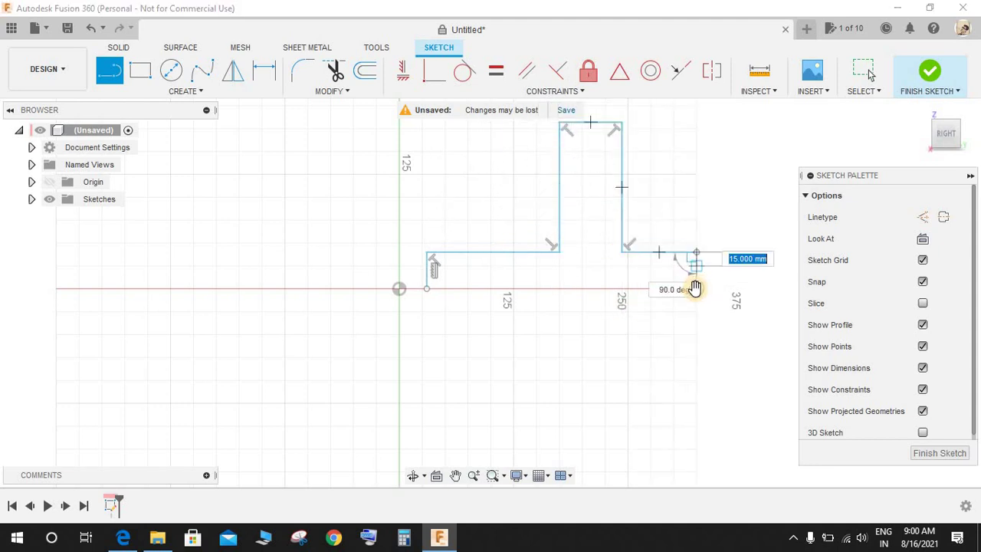
pyautogui.scroll(4, 698, 292)
pyautogui.click(696, 282)
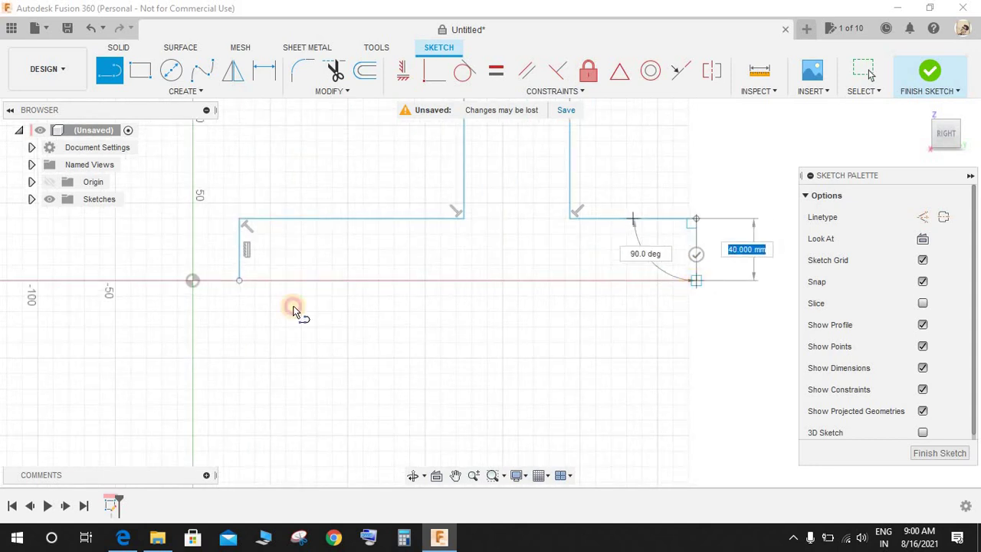
pyautogui.click(240, 282)
pyautogui.scroll(-5, 504, 362)
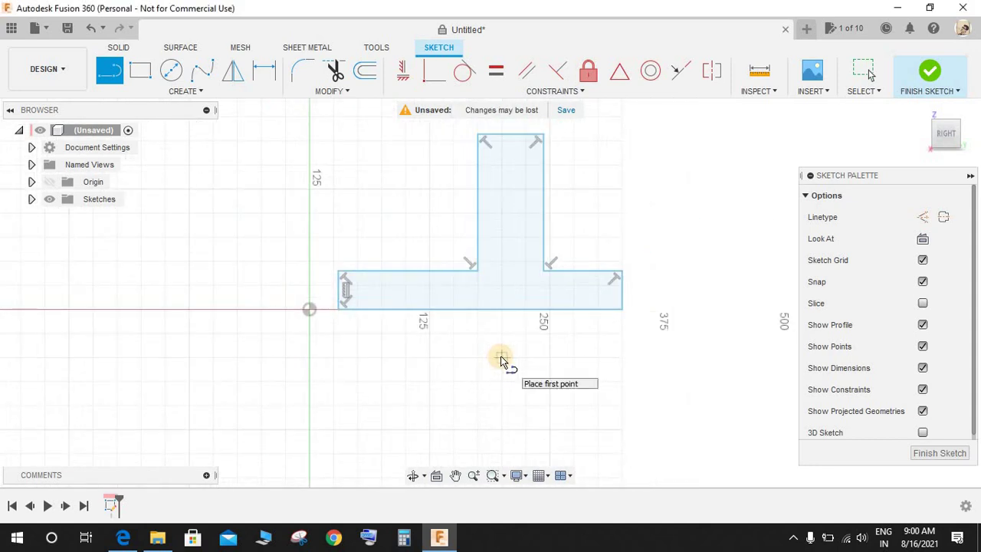
pyautogui.scroll(3, 551, 274)
pyautogui.scroll(2, 552, 260)
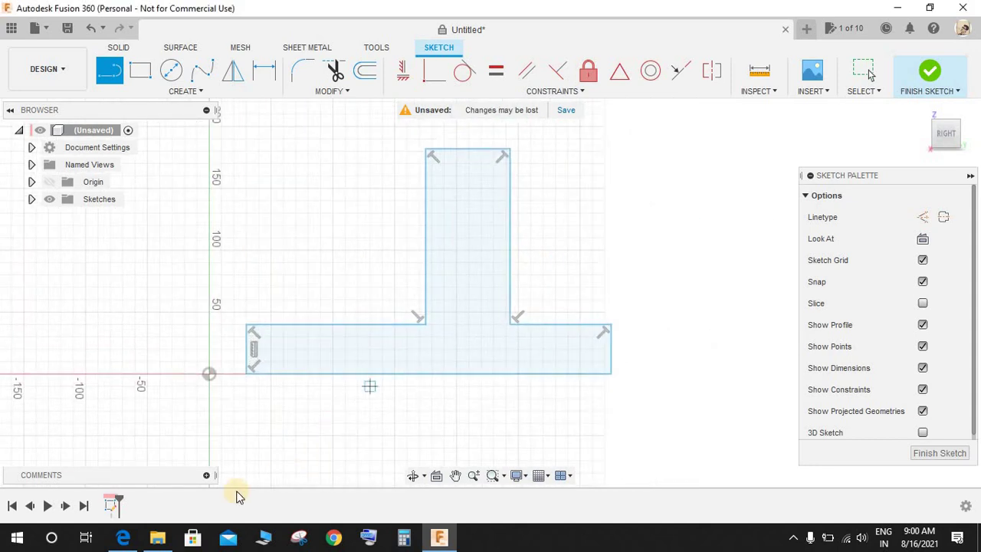
# Consult the PDF drawing and dimension the profile's base line to 95 mm.
pyautogui.click(123, 537)
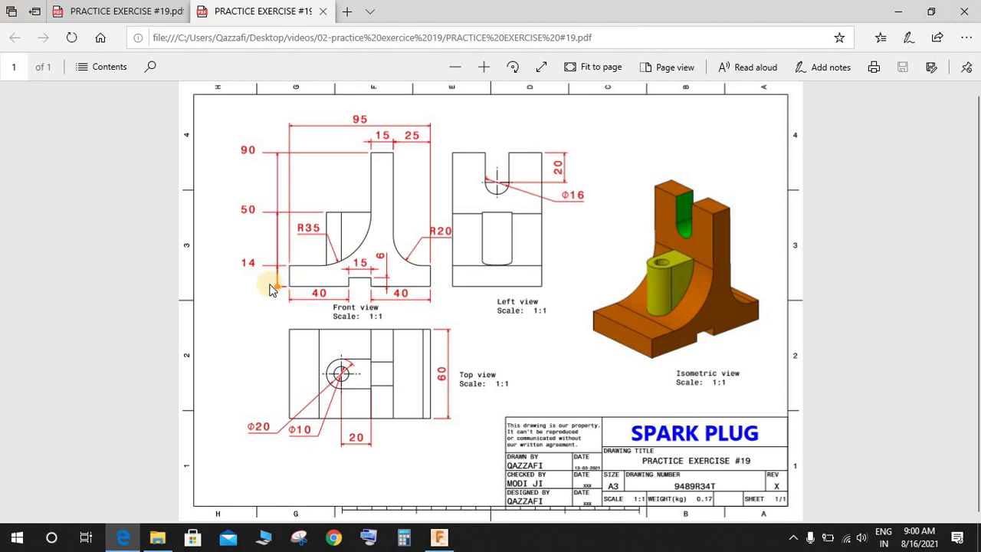
pyautogui.click(898, 12)
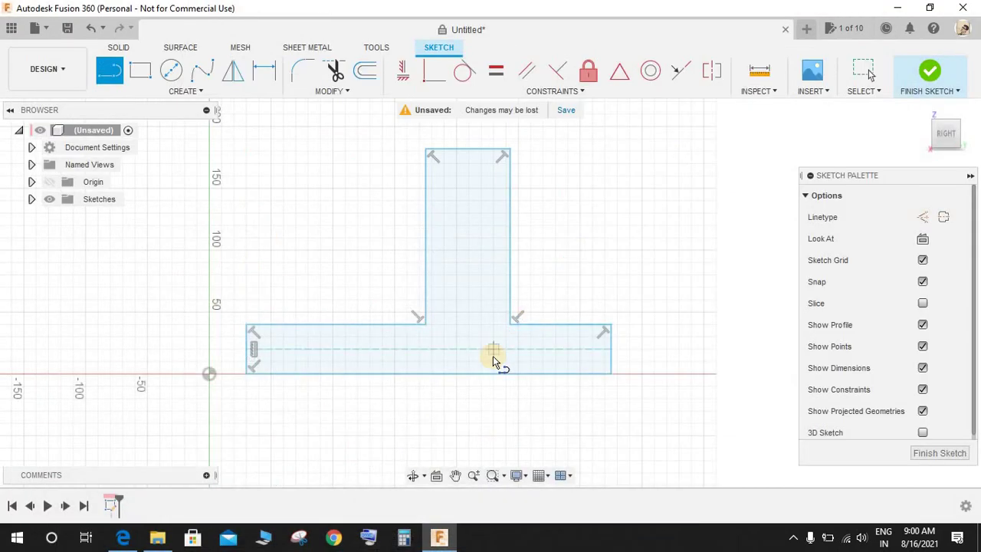
pyautogui.click(454, 374)
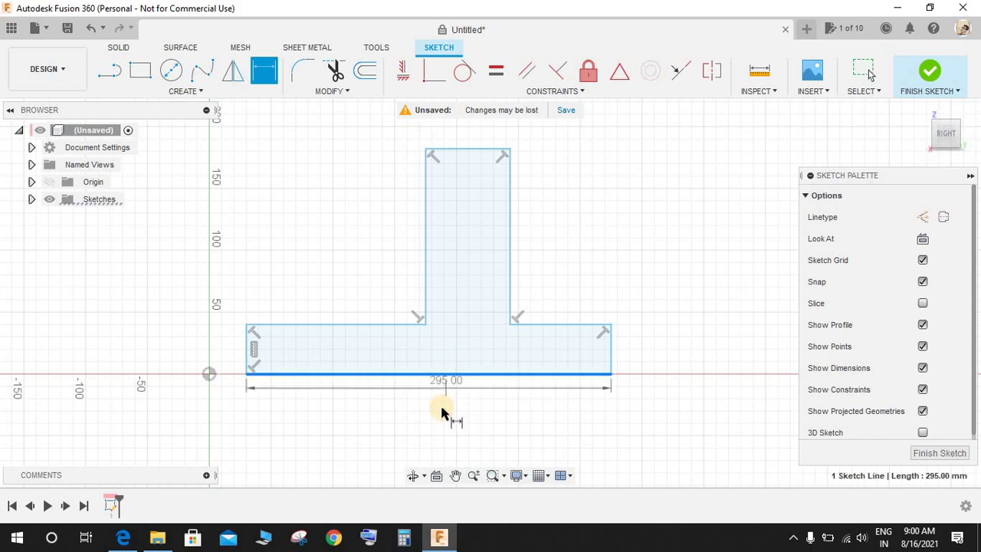
pyautogui.click(463, 422)
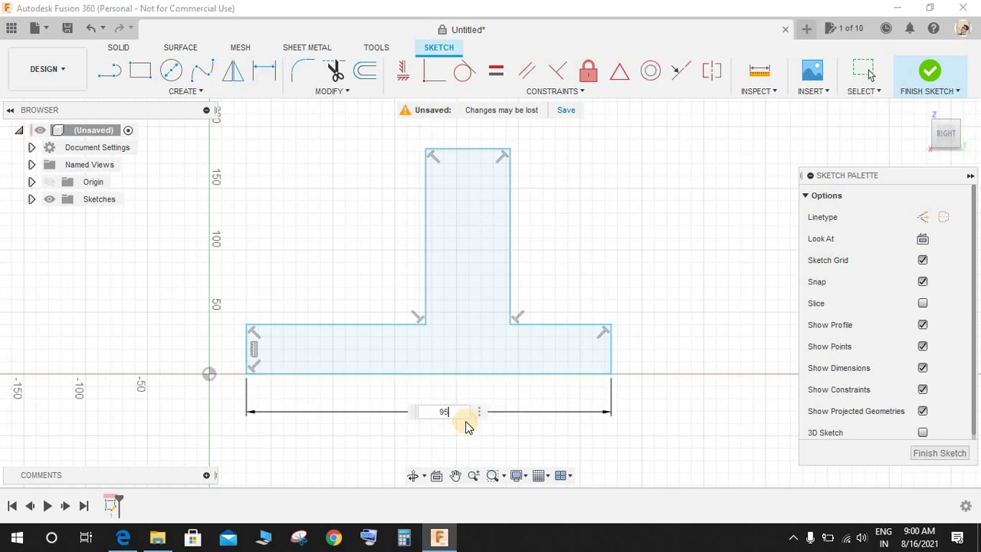
pyautogui.press('Return')
pyautogui.press('Escape')
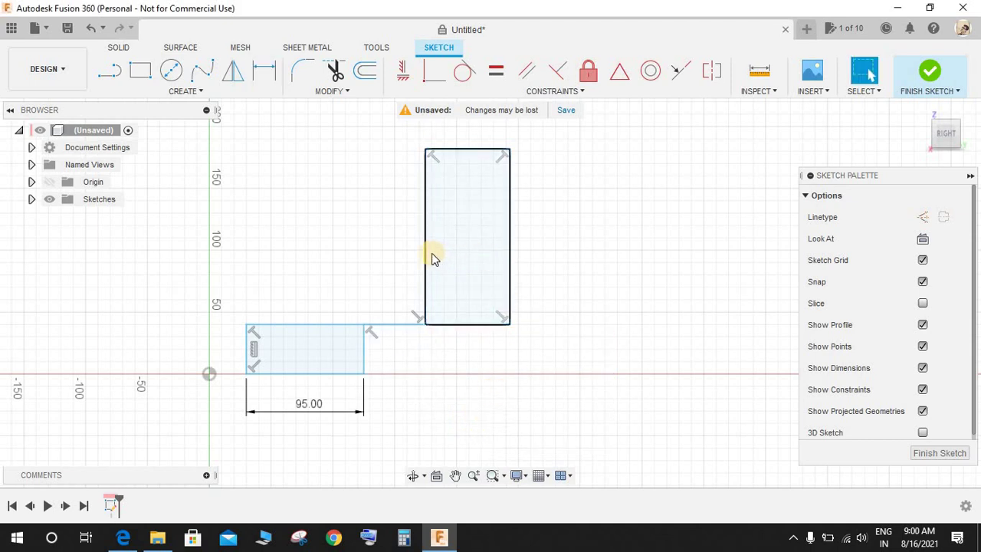
# Move both vertical edges of the upright inward so that it stands above the 95 mm base.
pyautogui.moveTo(423, 243); pyautogui.dragTo(293, 265)
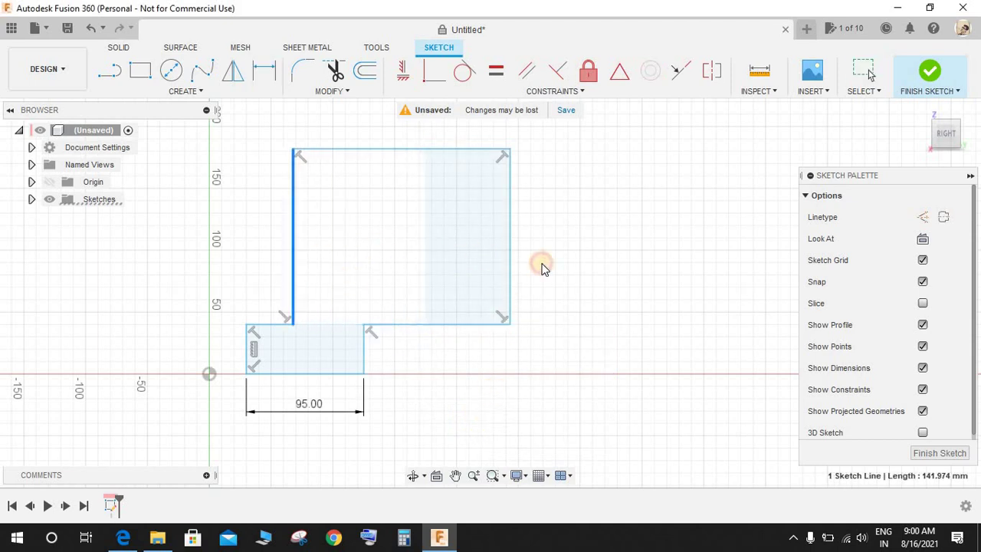
pyautogui.moveTo(486, 244); pyautogui.dragTo(338, 341)
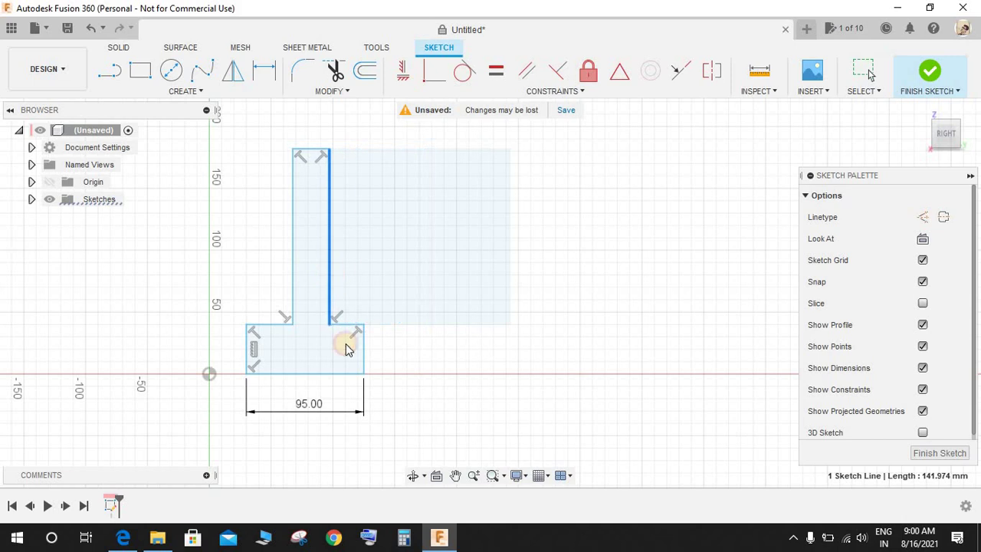
pyautogui.scroll(2, 298, 343)
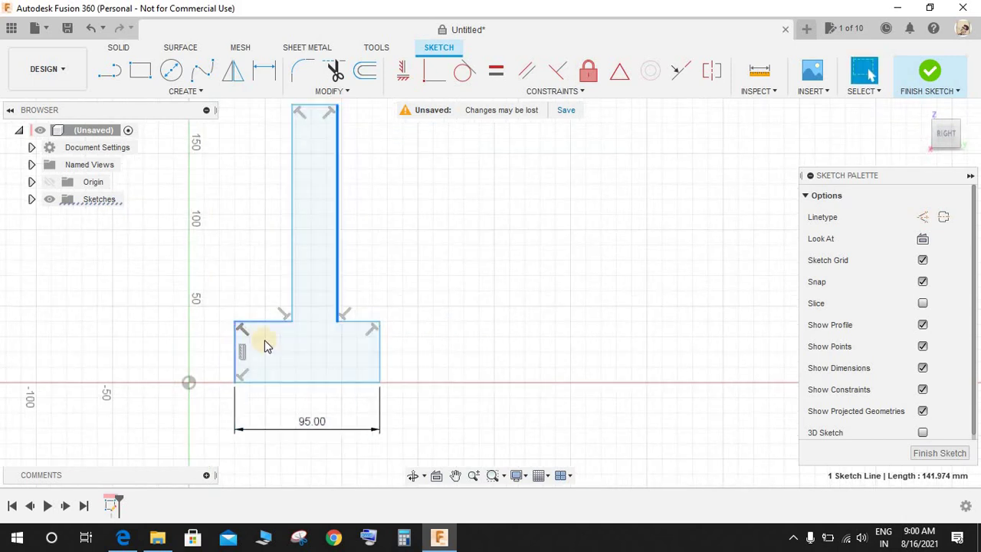
# Dimension the height of the base's left edge to 14 mm.
pyautogui.press('d')
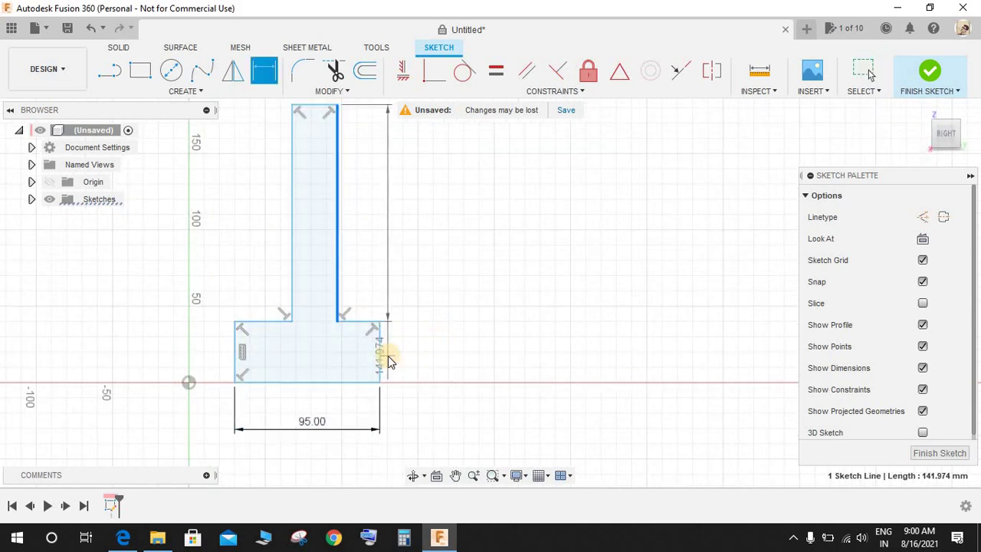
pyautogui.press('Escape')
pyautogui.press('d')
pyautogui.click(238, 350)
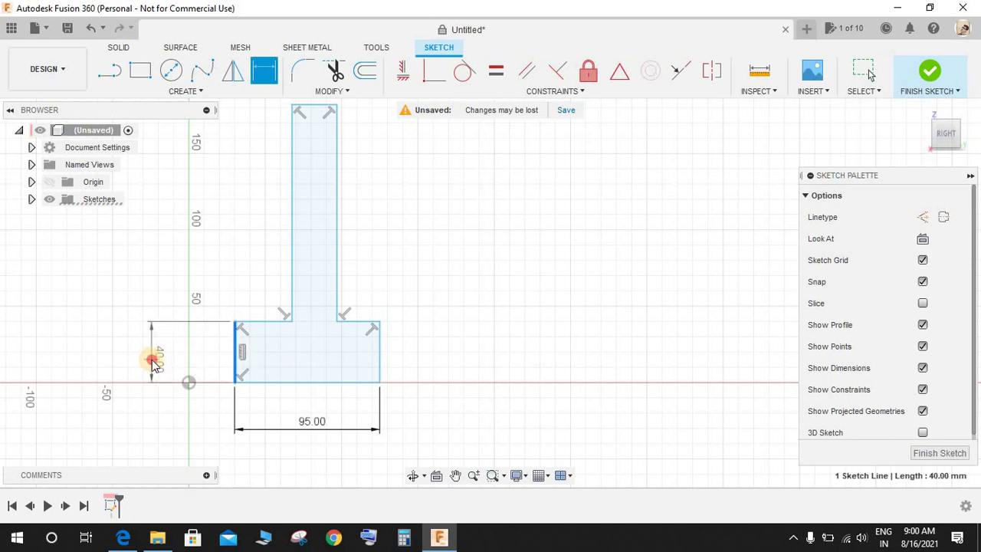
pyautogui.click(154, 359)
pyautogui.press('Return')
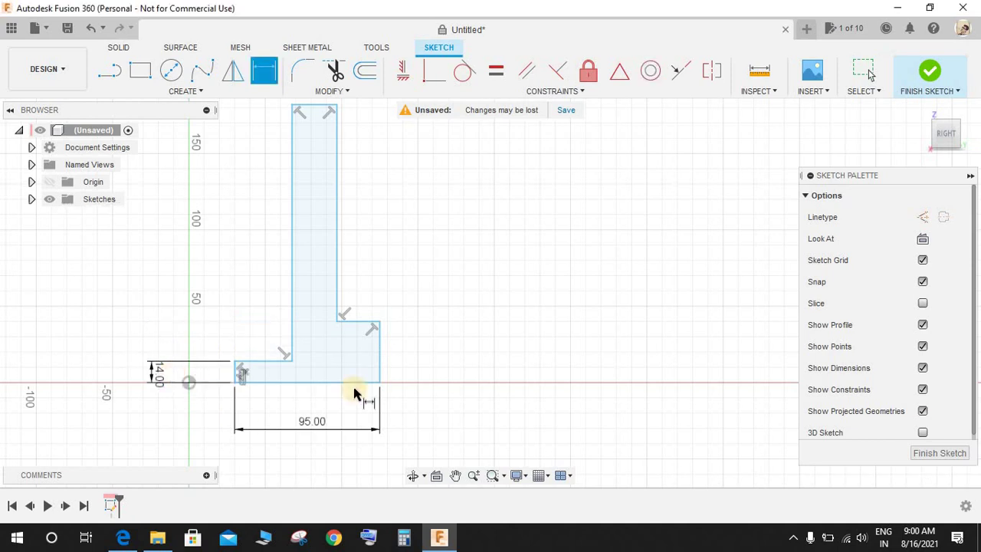
# Check the PDF drawing and dimension the overall height from the base line to the upright's top edge as 95 mm.
pyautogui.scroll(-2, 355, 263)
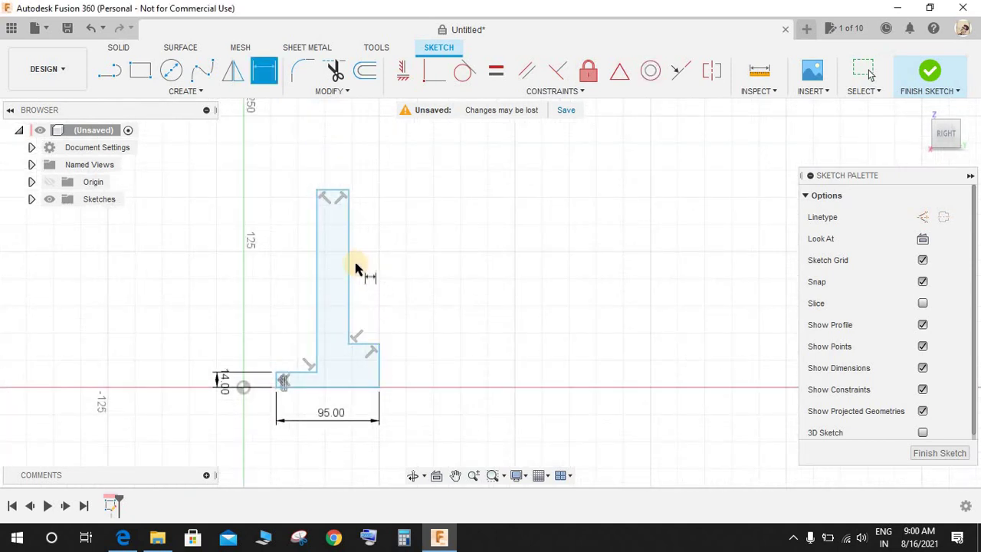
pyautogui.click(123, 536)
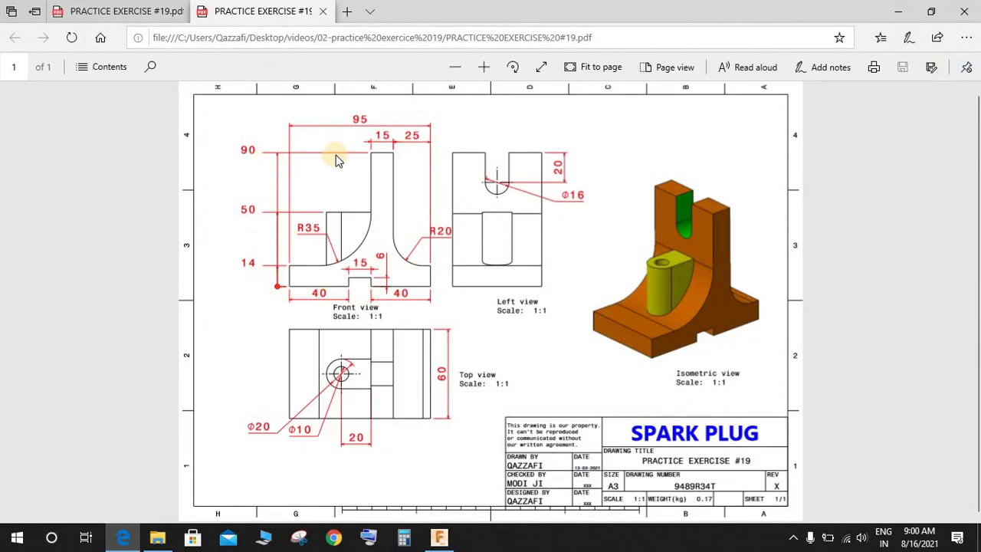
pyautogui.hotkey('alt', 'Tab')
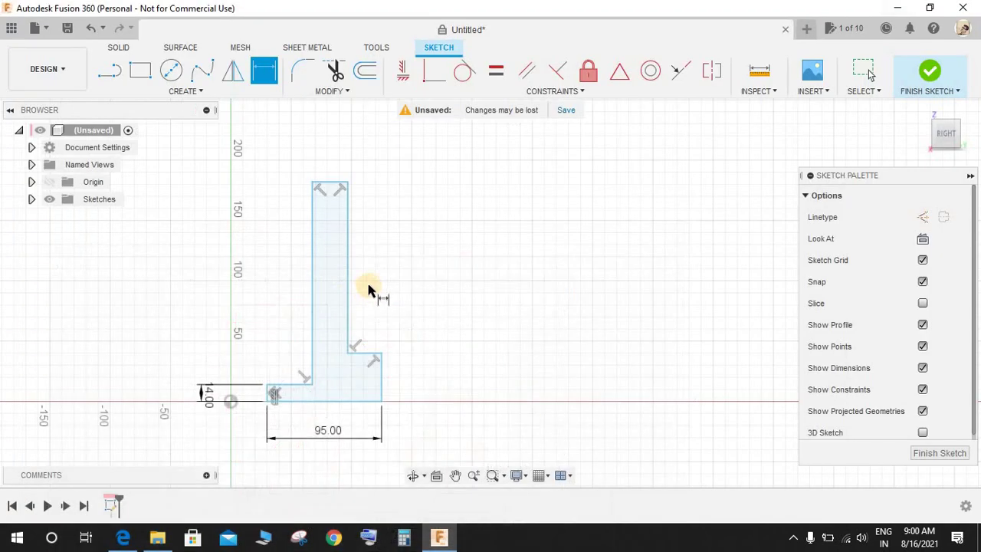
pyautogui.click(335, 183)
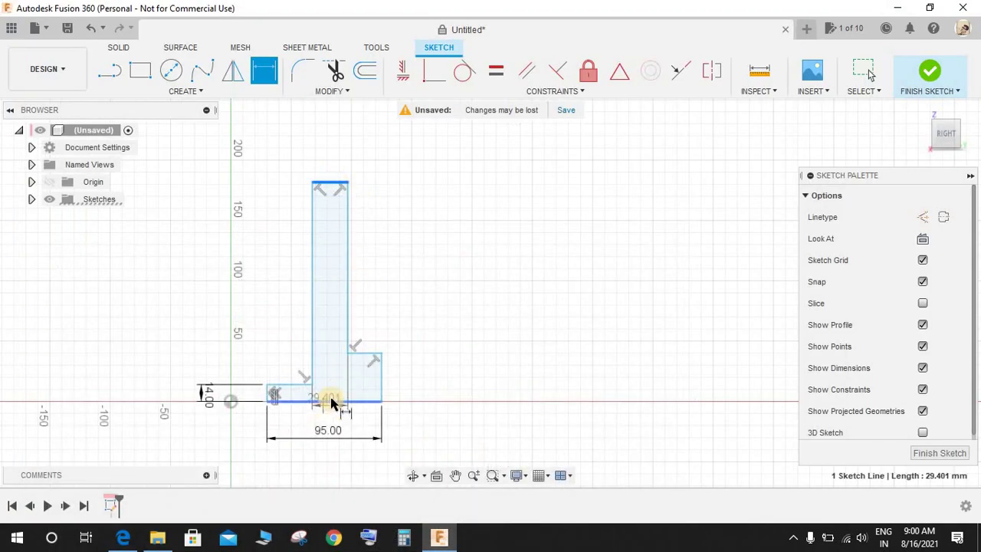
pyautogui.click(329, 400)
pyautogui.click(494, 322)
pyautogui.write('9')
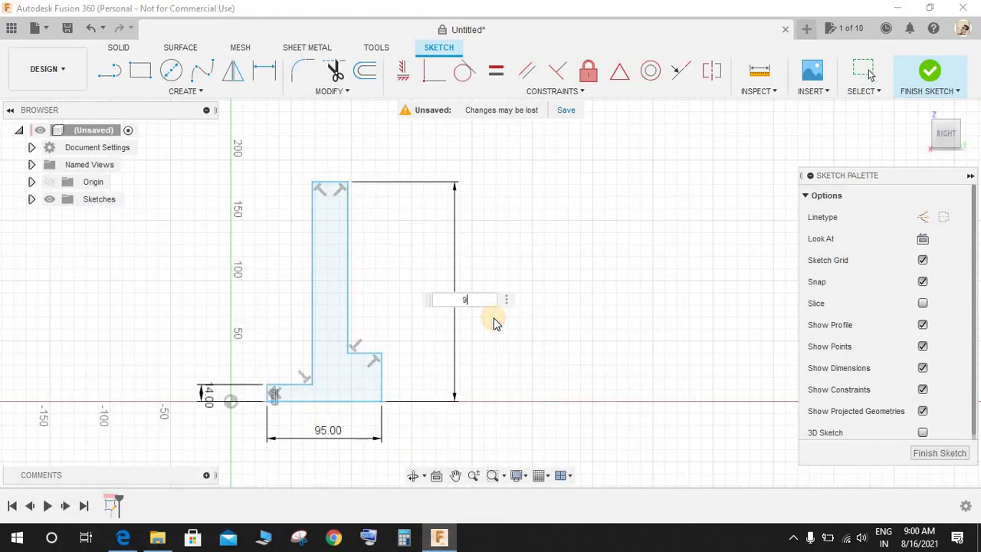
pyautogui.write('5')
pyautogui.press('Return')
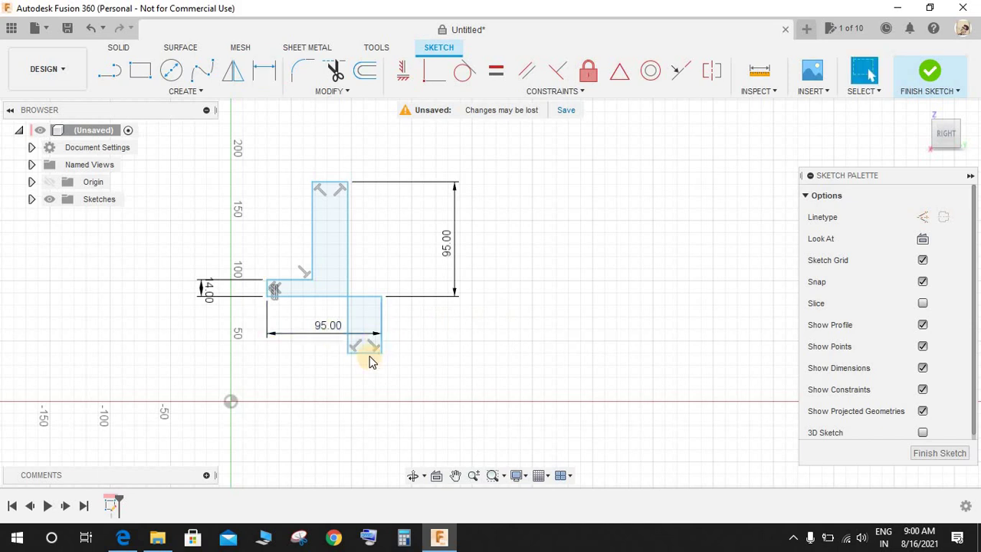
# Move the right ledge back above the base line and dimension the base's right edge to 14 mm.
pyautogui.moveTo(368, 332)
pyautogui.mouseDown()
pyautogui.moveTo(368, 256)
pyautogui.moveTo(365, 278)
pyautogui.mouseUp()
pyautogui.scroll(4, 310, 286)
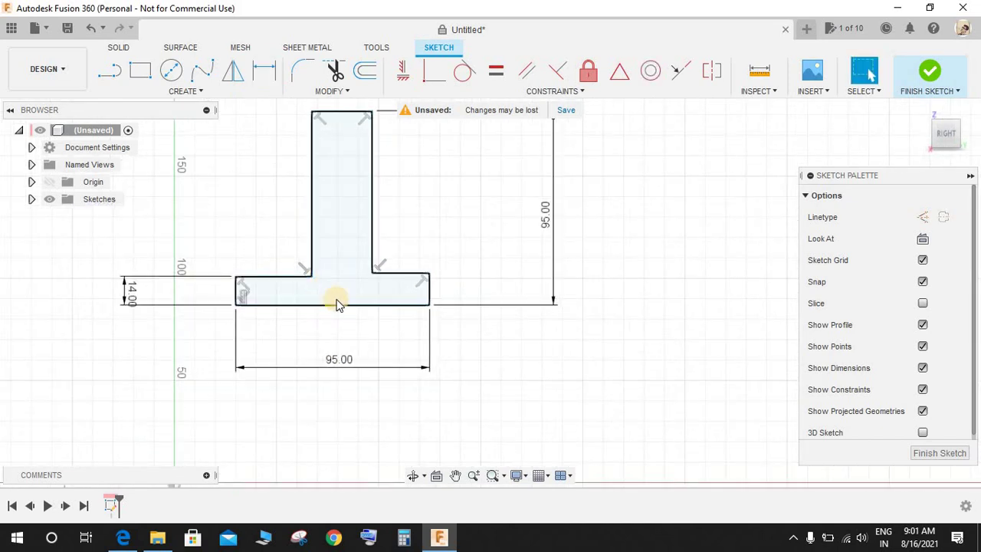
pyautogui.press('d')
pyautogui.click(427, 291)
pyautogui.click(506, 280)
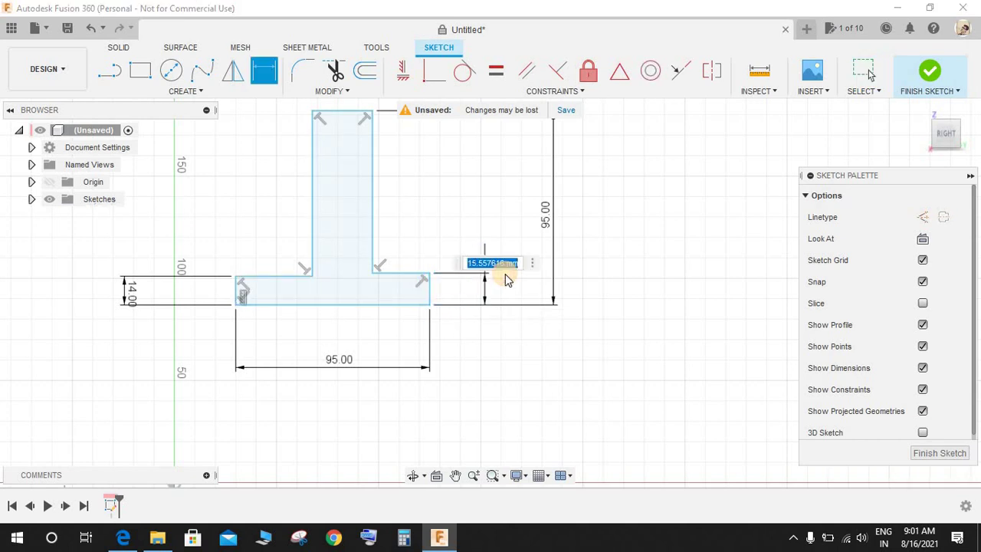
pyautogui.press('Return')
# Check the upright's dimensions in the front view of the PDF drawing and return to the sketch.
pyautogui.scroll(-2, 485, 268)
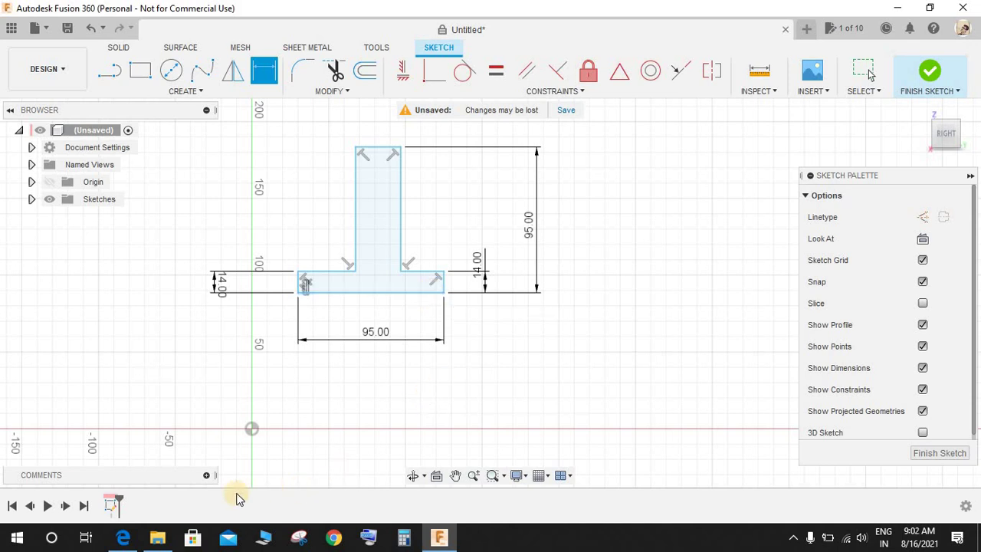
pyautogui.click(123, 536)
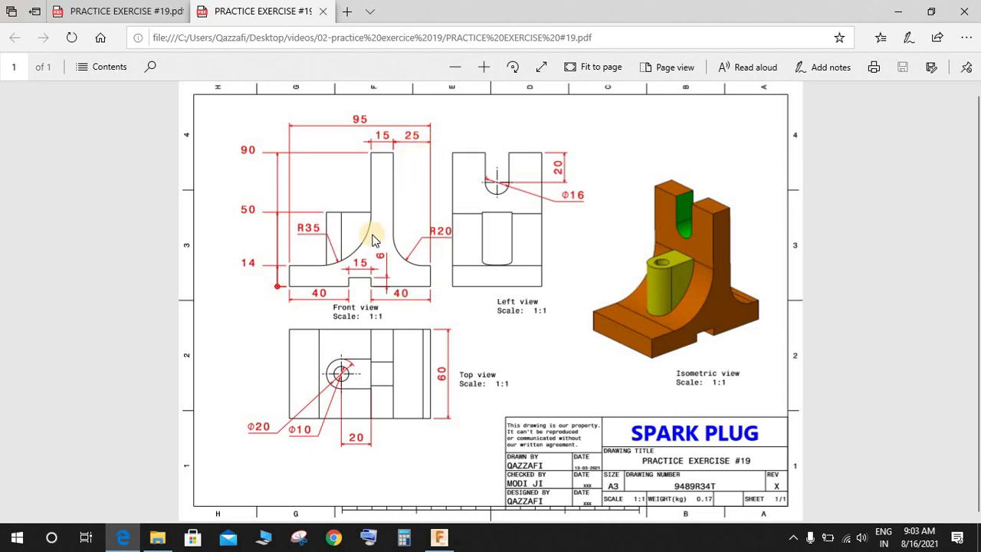
pyautogui.click(906, 13)
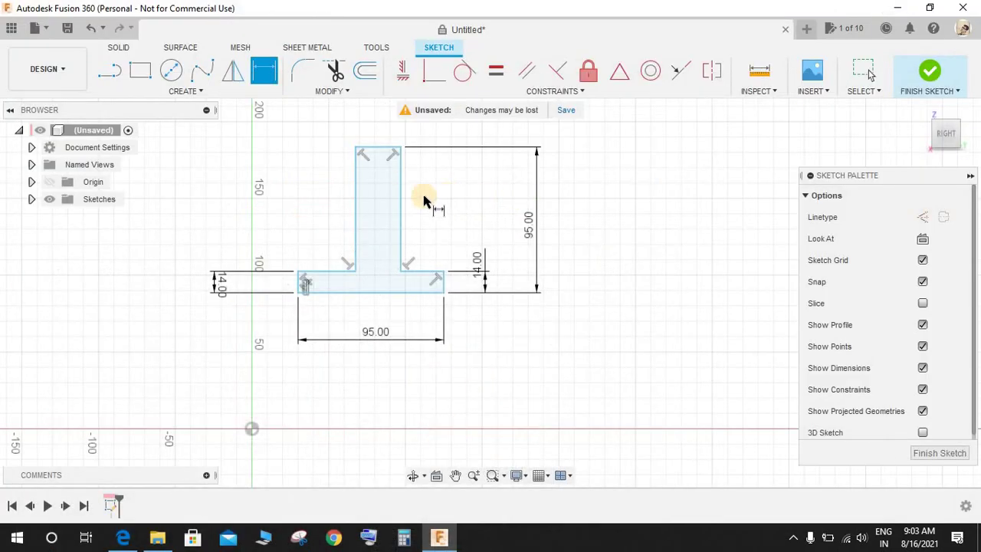
# Dimension the width of the upright's top edge to 15 mm.
pyautogui.click(372, 149)
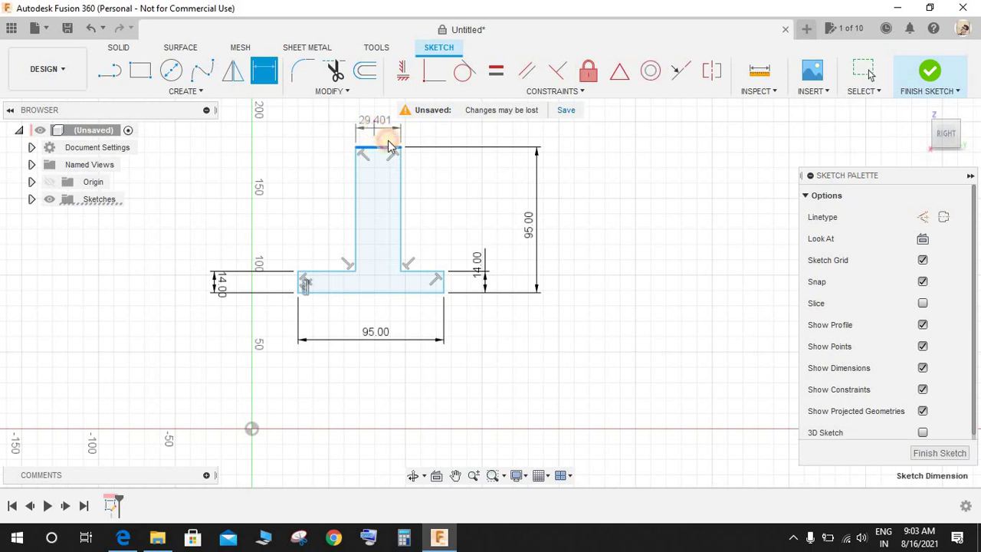
pyautogui.click(387, 138)
pyautogui.write('15')
pyautogui.press('Return')
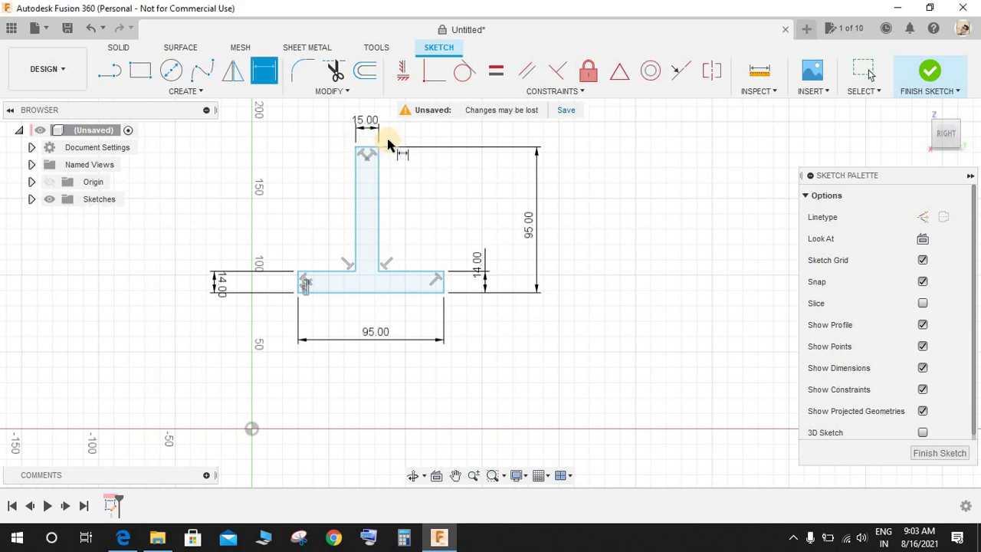
# Dimension the horizontal distance from the upright's right edge to the base's right edge as 25 mm.
pyautogui.click(379, 189)
pyautogui.click(442, 282)
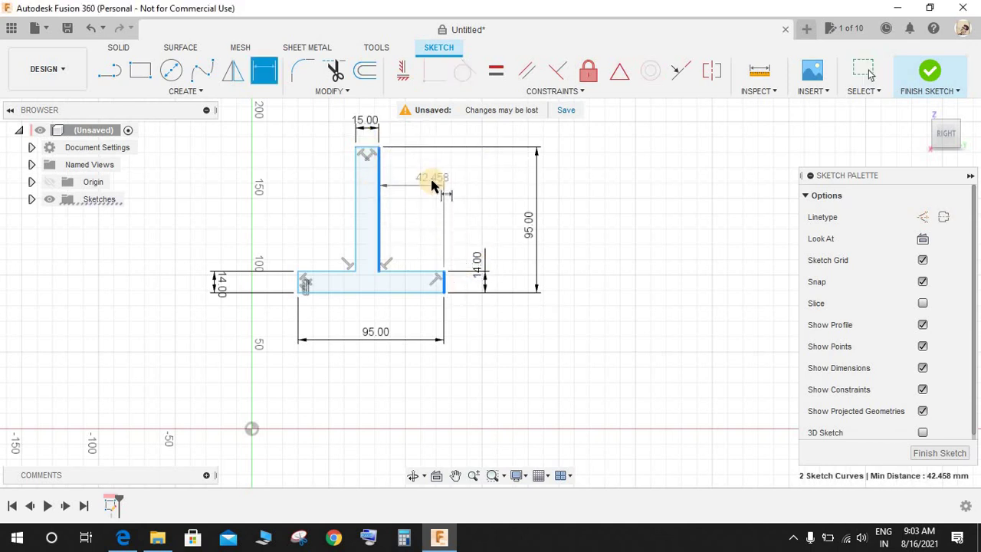
pyautogui.click(431, 193)
pyautogui.write('25')
pyautogui.press('Return')
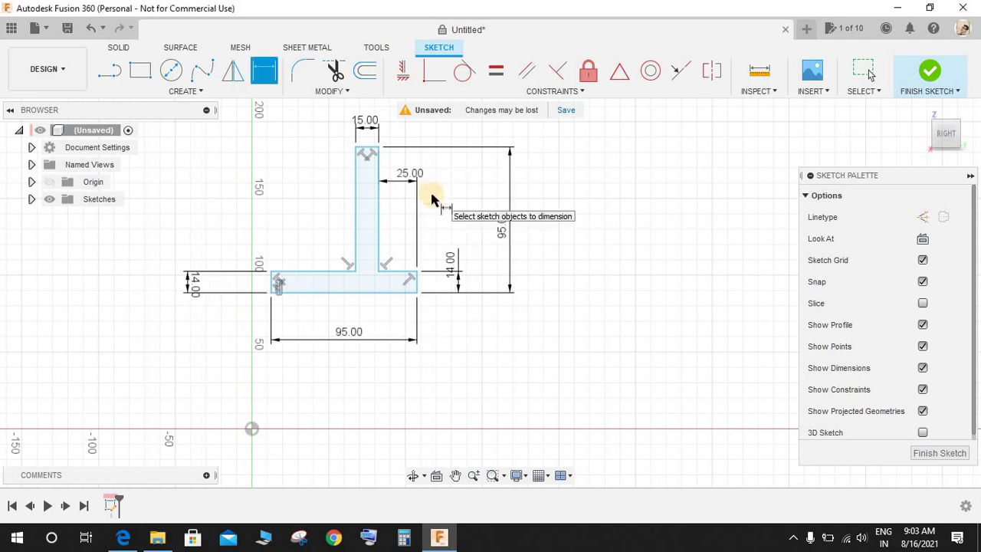
pyautogui.scroll(-1, 390, 226)
pyautogui.press('Escape')
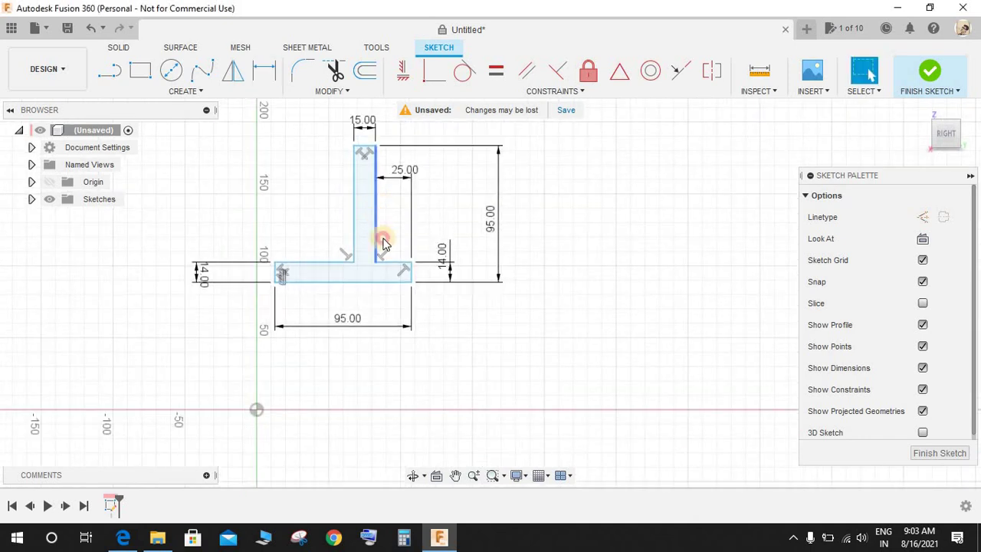
# Check the fillet radii in the PDF drawing and fillet the left inner corner between upright and base with a 35 mm radius.
pyautogui.moveTo(384, 237)
pyautogui.mouseDown()
pyautogui.moveTo(409, 281)
pyautogui.moveTo(385, 335)
pyautogui.mouseUp()
pyautogui.scroll(2, 387, 335)
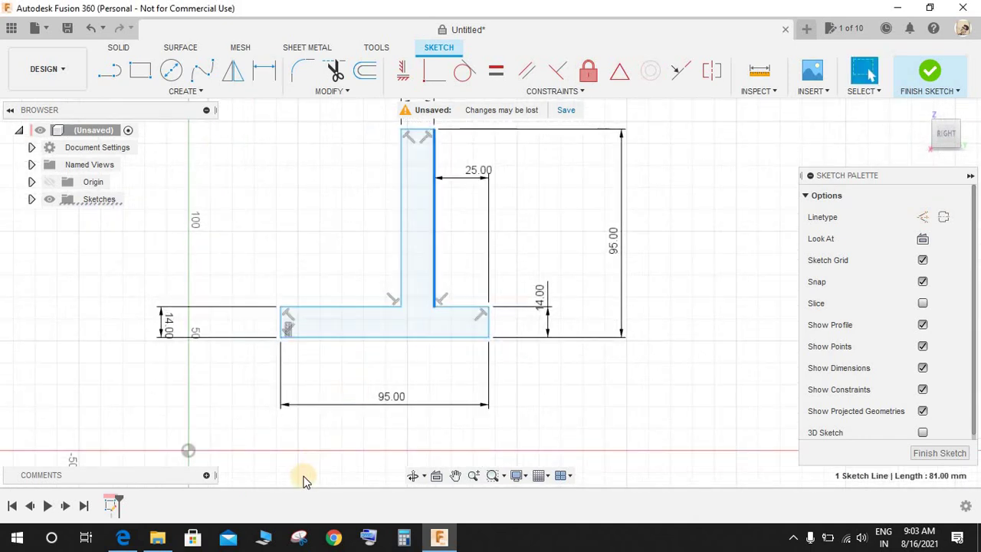
pyautogui.click(124, 535)
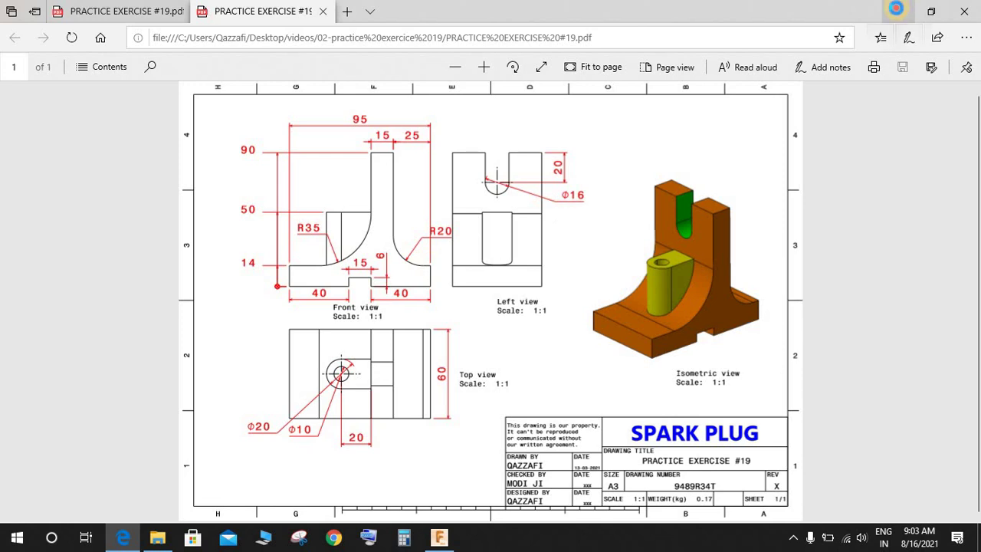
pyautogui.hotkey('alt', 'Tab')
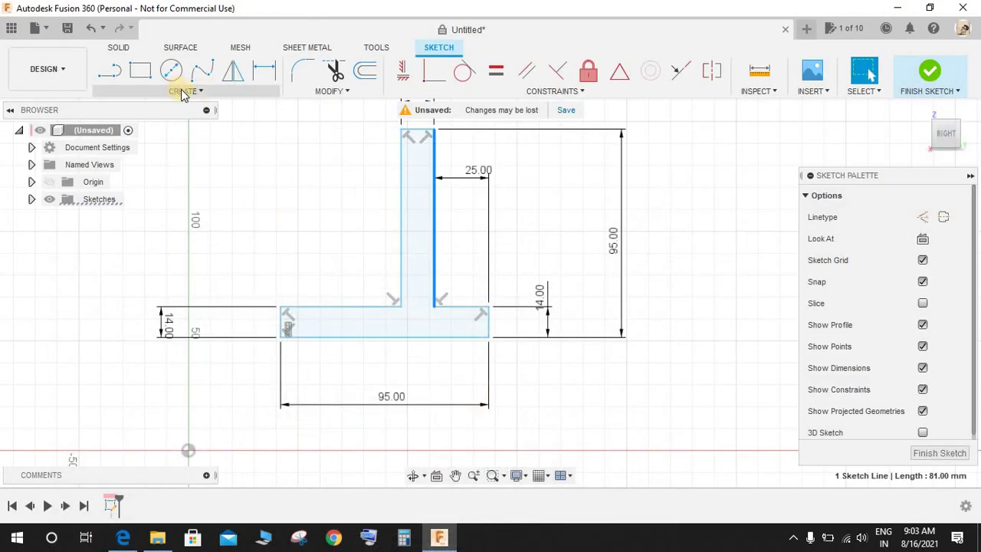
pyautogui.click(303, 70)
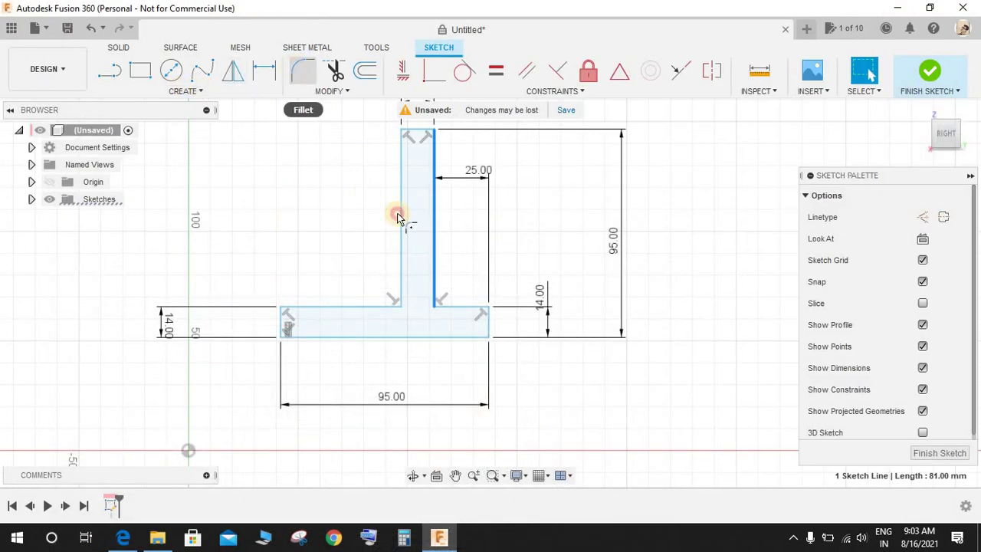
pyautogui.click(376, 307)
pyautogui.click(368, 304)
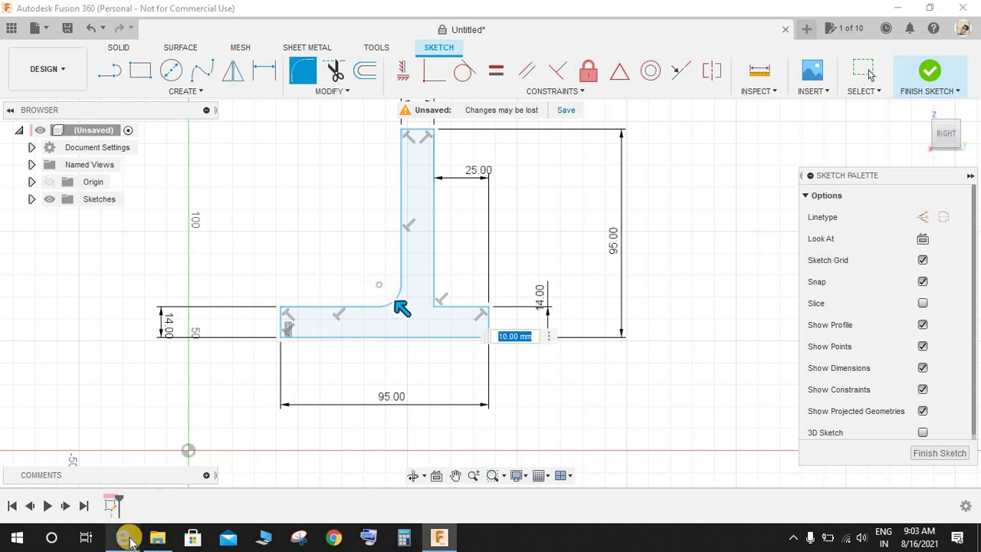
pyautogui.click(124, 536)
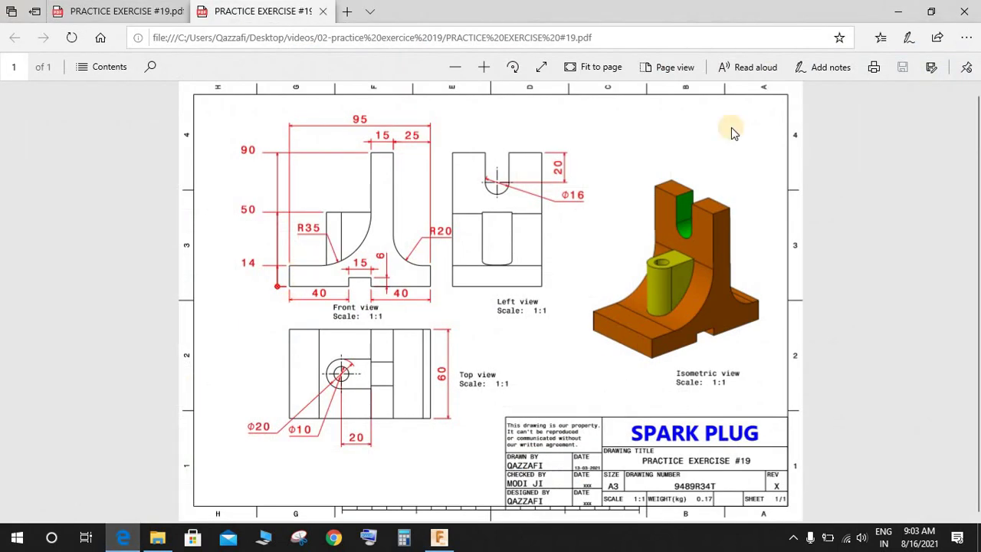
pyautogui.click(897, 13)
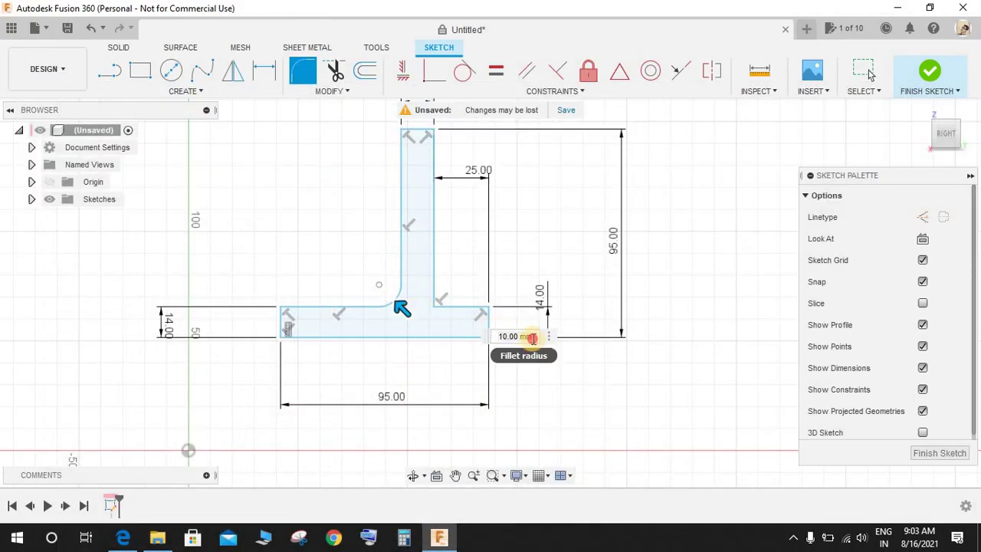
pyautogui.click(532, 338)
pyautogui.write('35')
pyautogui.press('Return')
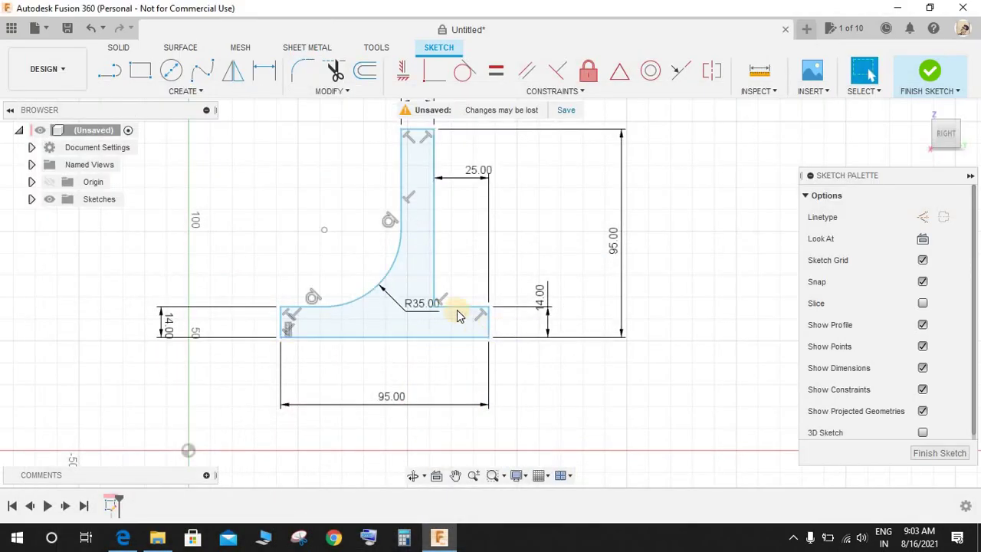
# Fillet the right inner corner between upright and base with a 20 mm radius and finish the sketch.
pyautogui.rightClick(686, 391)
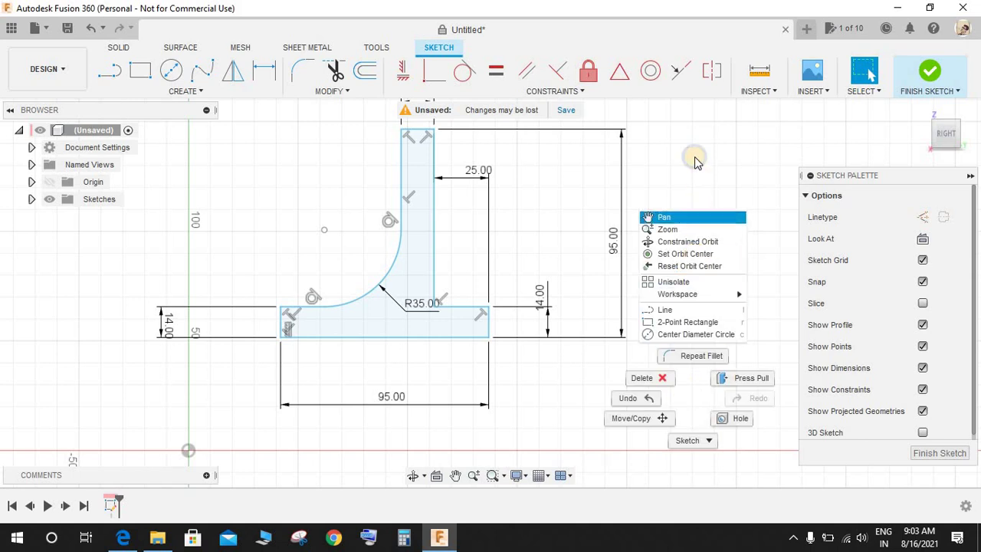
pyautogui.moveTo(696, 319); pyautogui.dragTo(681, 147, button='right')
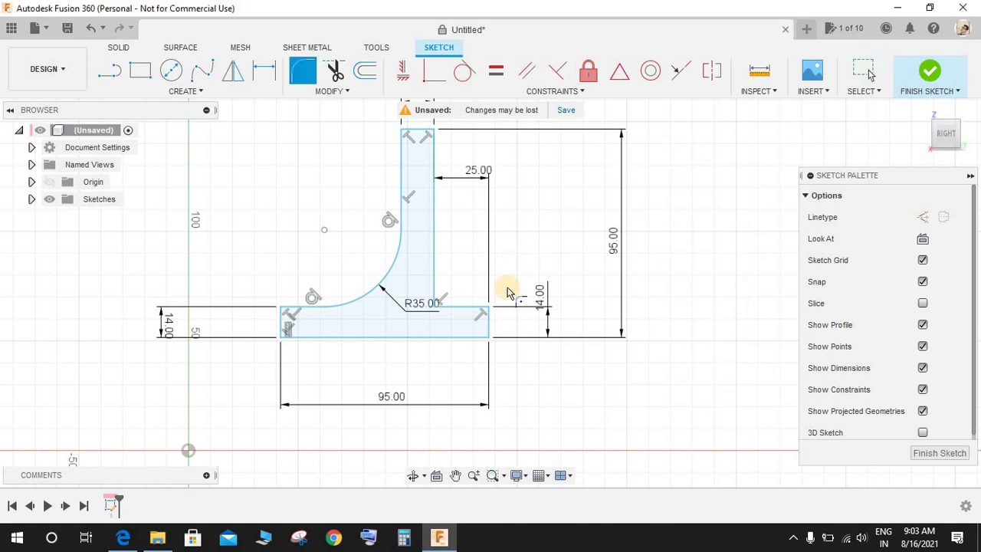
pyautogui.click(455, 309)
pyautogui.click(452, 279)
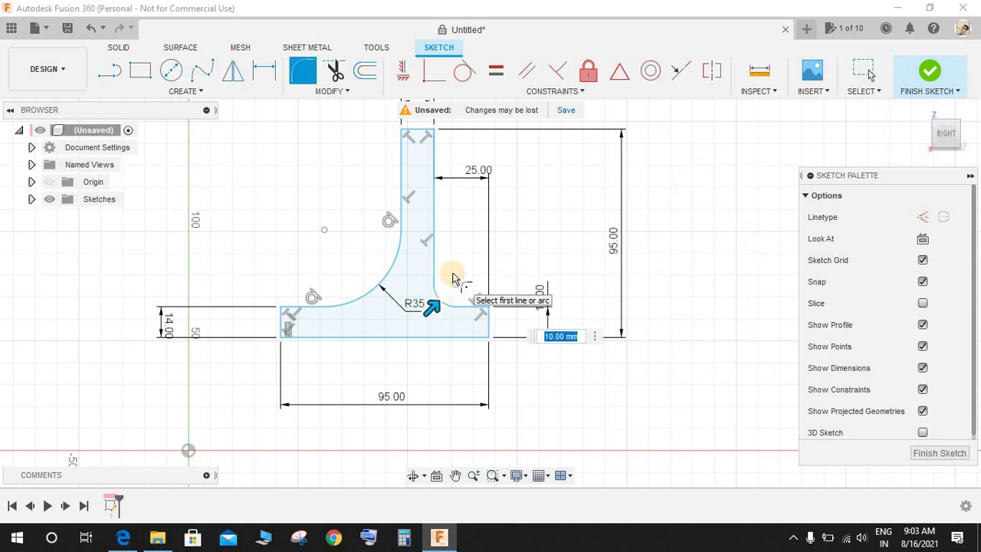
pyautogui.press('Return')
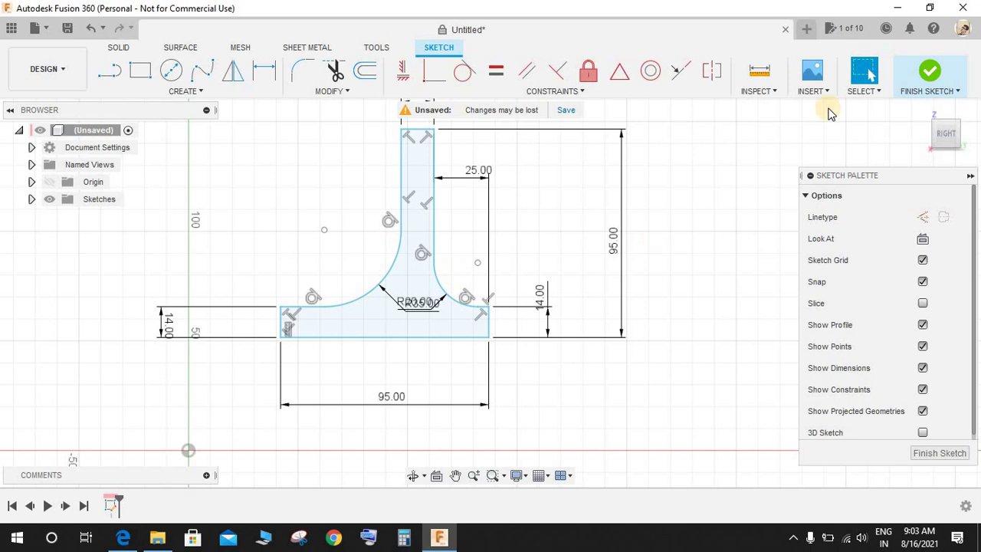
pyautogui.click(922, 77)
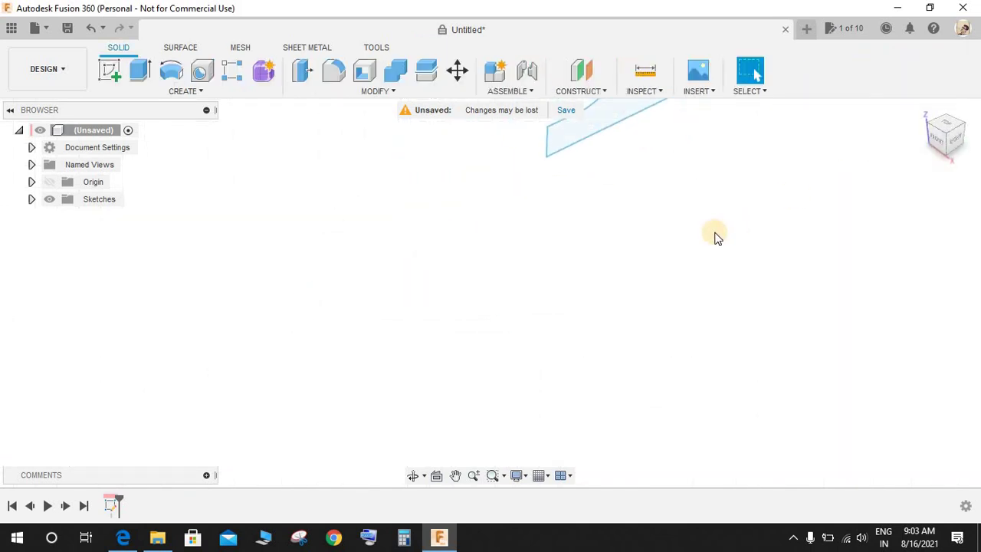
# Check the part's depth in the PDF drawing's top view and set up a symmetric extrusion of the T-shaped profile.
pyautogui.keyDown('shift'); pyautogui.moveTo(693, 244); pyautogui.dragTo(640, 210, button='middle'); pyautogui.keyUp('shift')
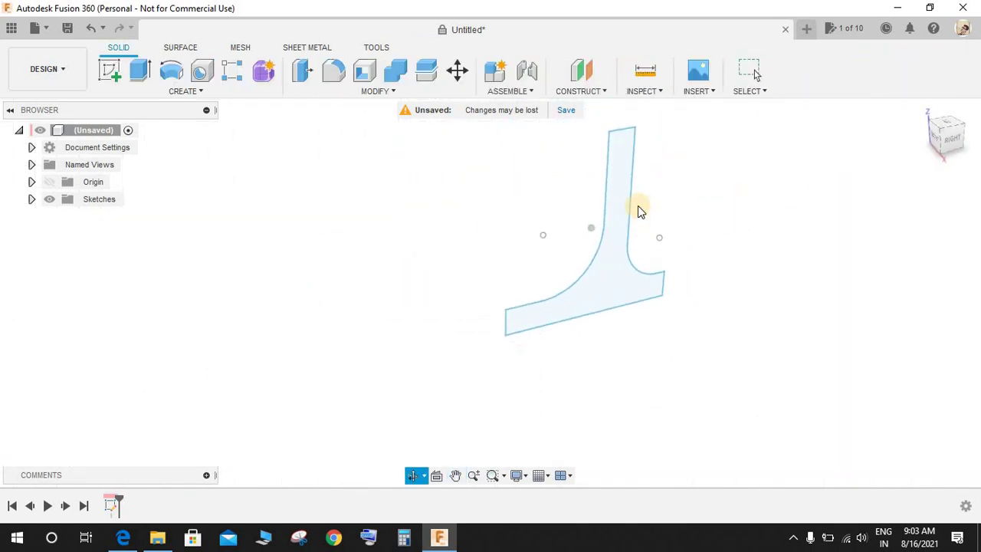
pyautogui.click(123, 537)
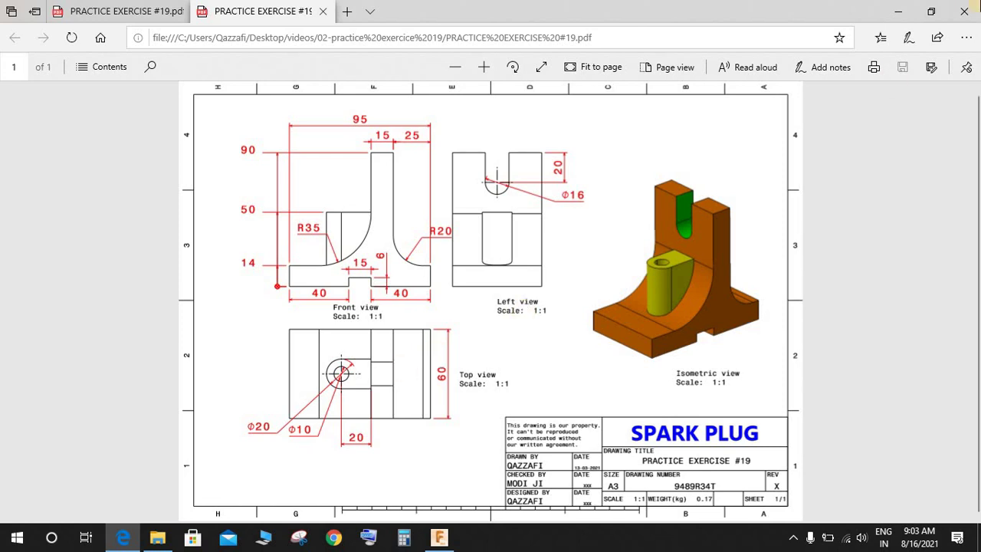
pyautogui.click(903, 11)
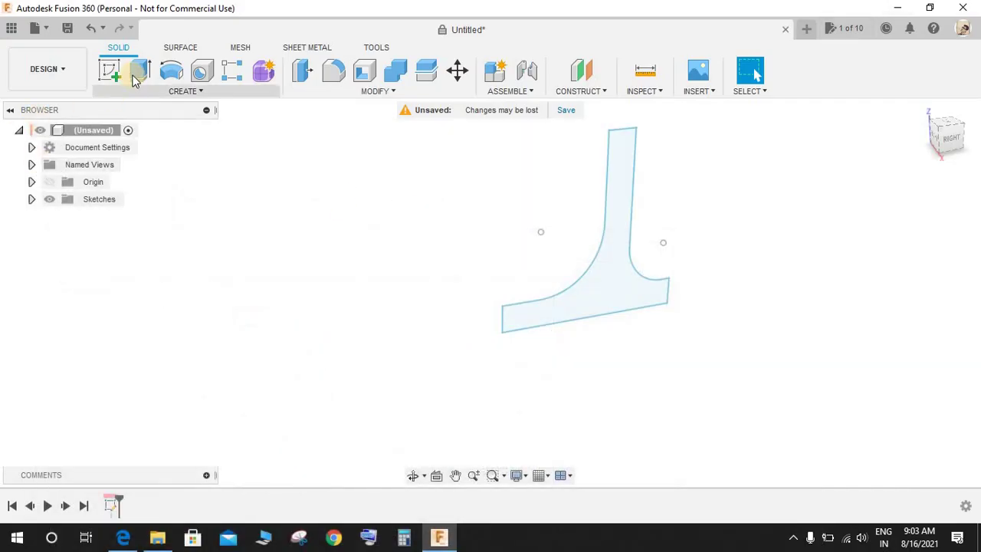
pyautogui.click(134, 79)
pyautogui.moveTo(633, 249); pyautogui.dragTo(606, 349)
pyautogui.moveTo(941, 136); pyautogui.dragTo(972, 150)
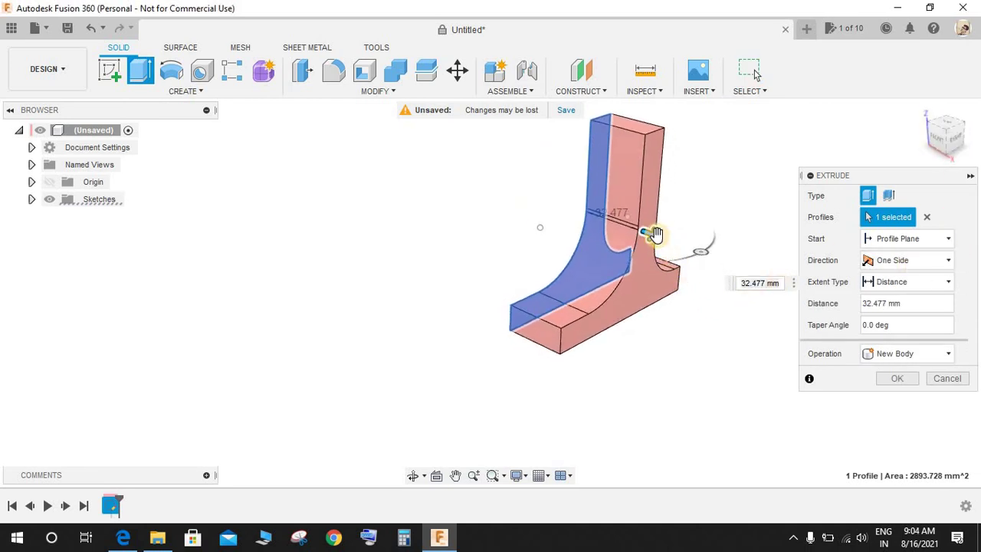
pyautogui.moveTo(663, 245); pyautogui.dragTo(687, 242)
pyautogui.click(892, 260)
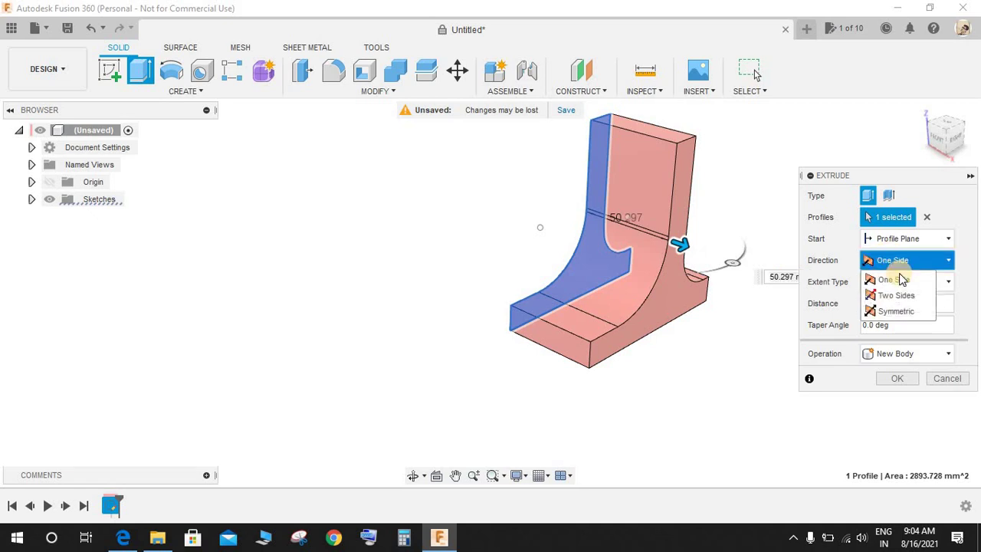
pyautogui.click(908, 316)
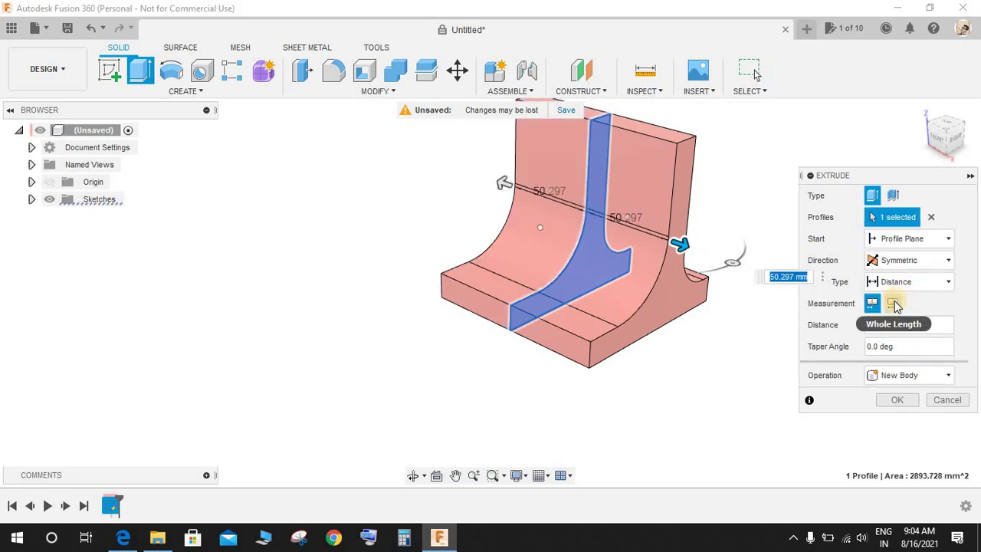
# Set the extrusion to a whole length of 60 mm and create it as a new component.
pyautogui.click(893, 304)
pyautogui.moveTo(912, 325); pyautogui.dragTo(814, 345)
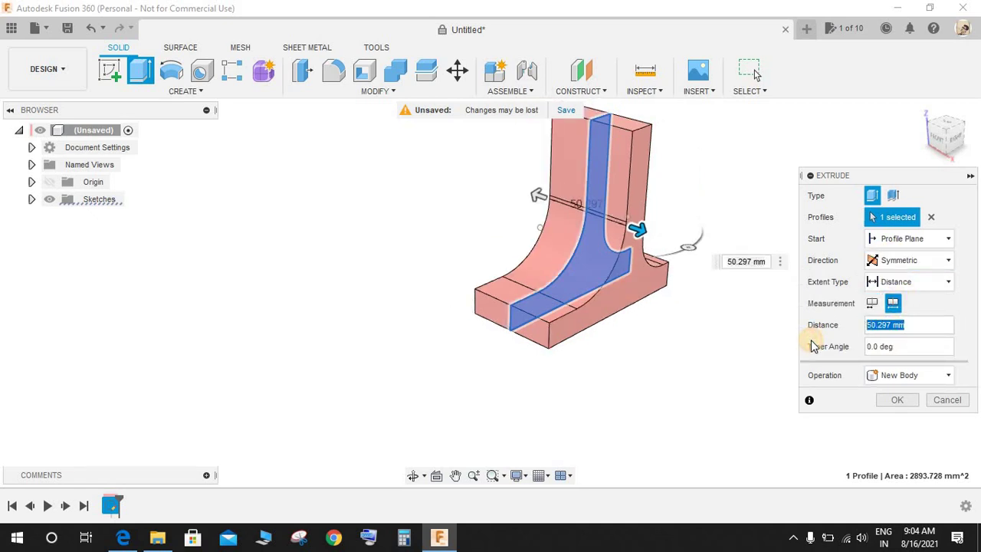
pyautogui.click(915, 375)
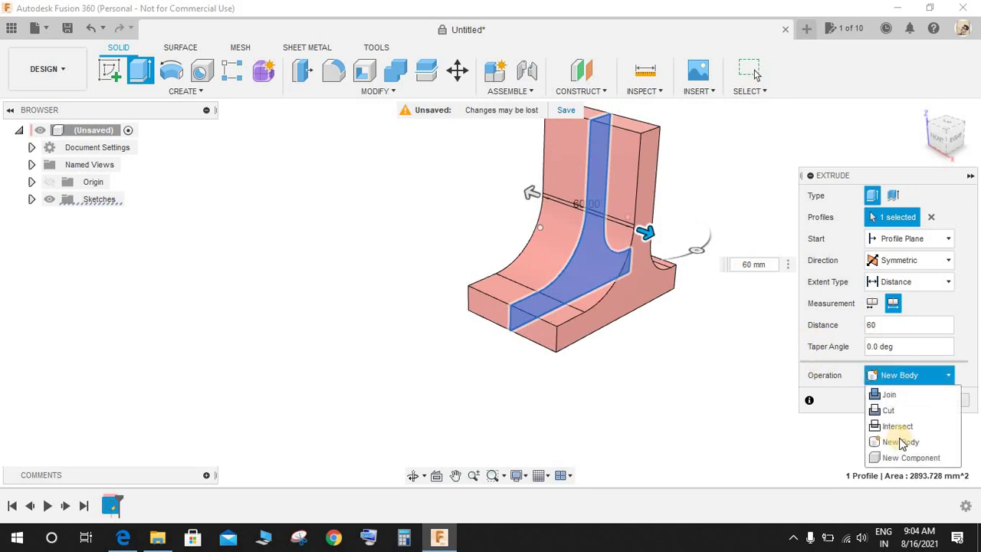
pyautogui.click(898, 459)
pyautogui.click(903, 401)
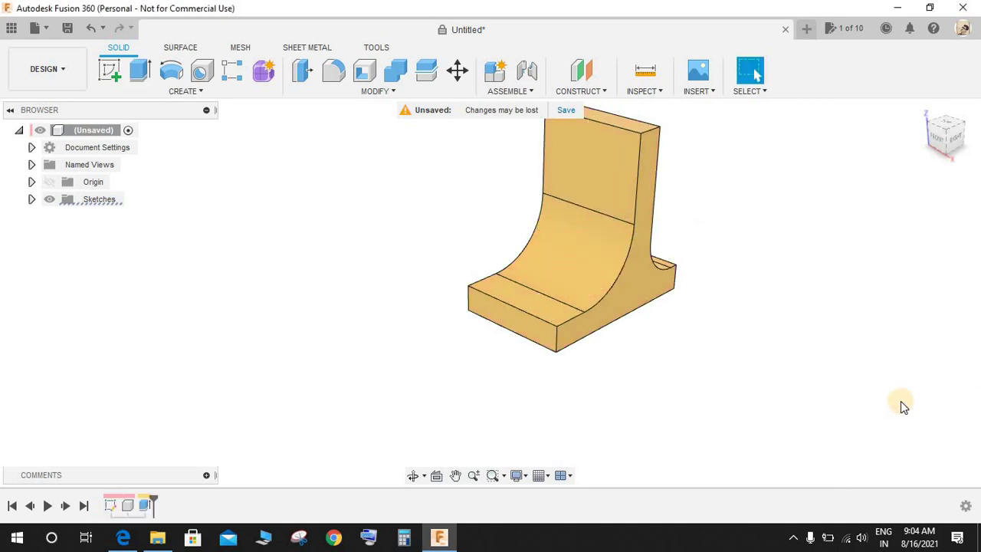
pyautogui.keyDown('shift'); pyautogui.moveTo(695, 346); pyautogui.dragTo(665, 293, button='middle'); pyautogui.keyUp('shift')
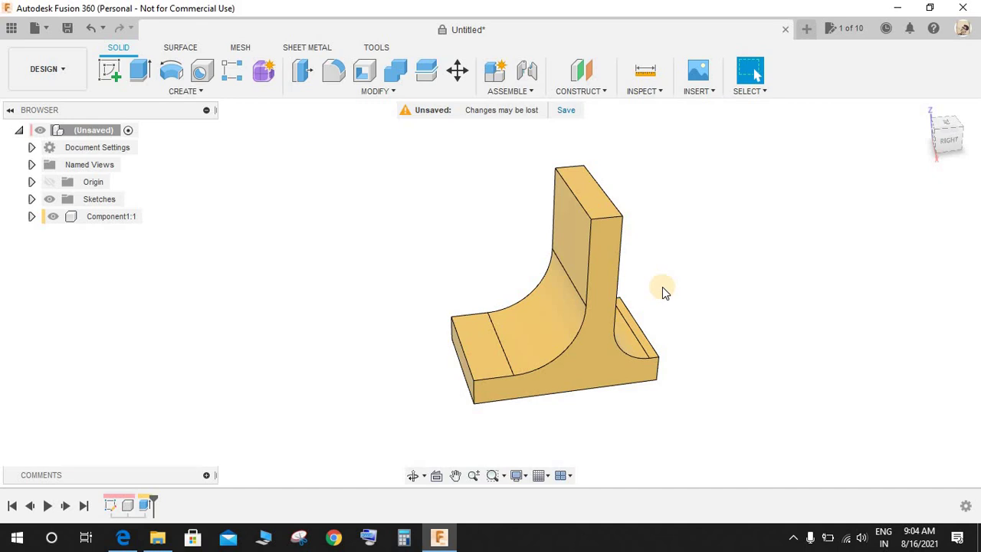
pyautogui.click(662, 287)
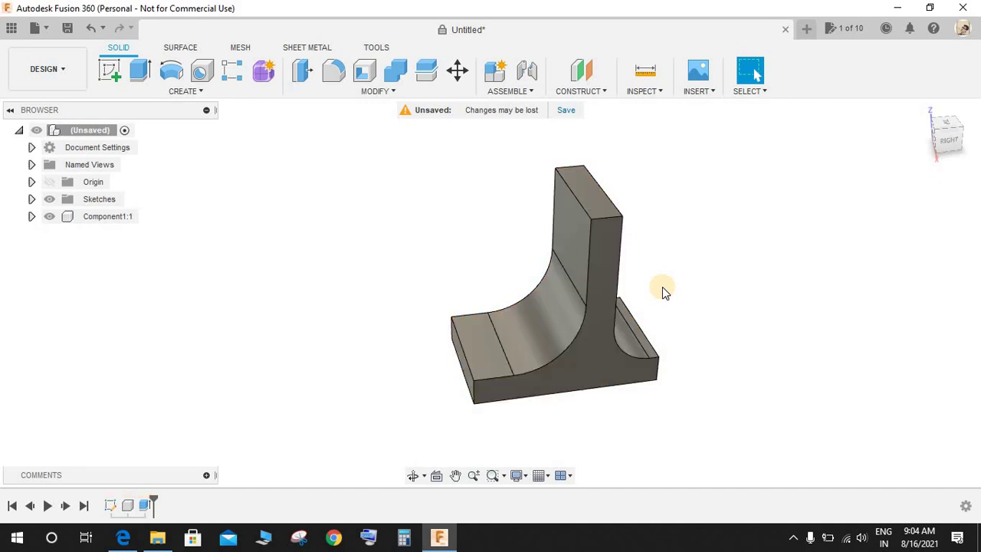
pyautogui.keyDown('shift'); pyautogui.moveTo(664, 309); pyautogui.dragTo(695, 305, button='middle'); pyautogui.keyUp('shift')
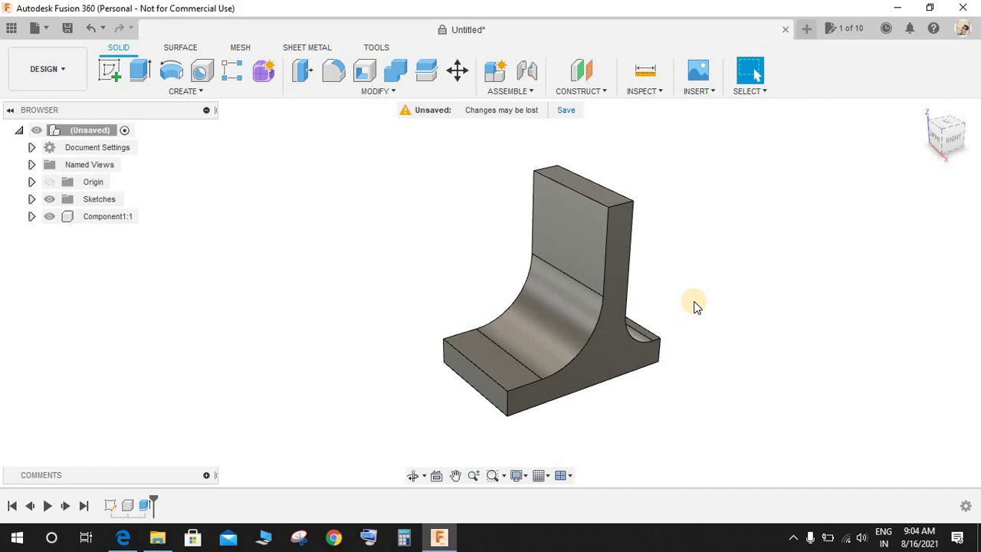
pyautogui.click(695, 306)
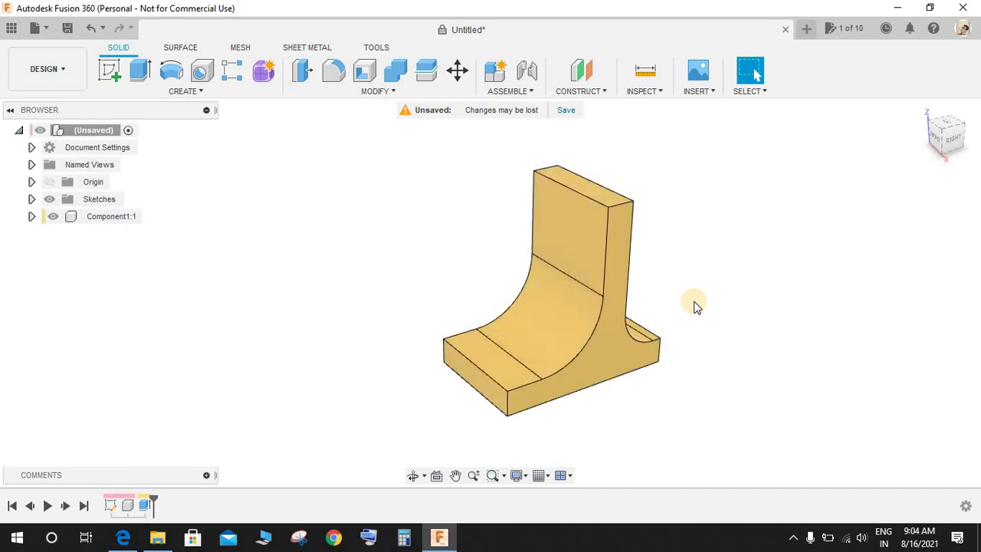
pyautogui.click(695, 306)
pyautogui.click(696, 306)
pyautogui.keyDown('shift'); pyautogui.moveTo(726, 261); pyautogui.dragTo(687, 269, button='middle'); pyautogui.keyUp('shift')
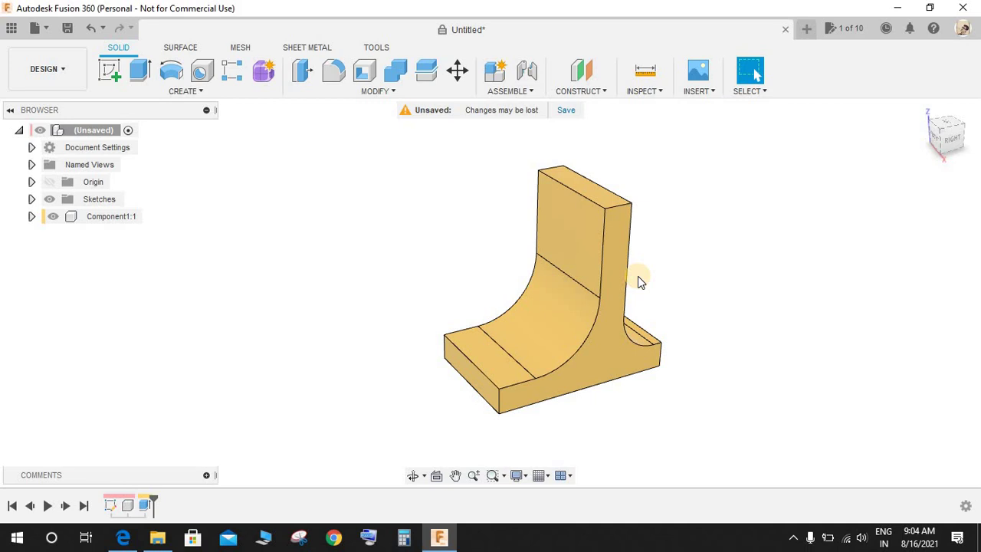
pyautogui.moveTo(701, 286)
pyautogui.keyDown('shift'); pyautogui.mouseDown(button='middle')
pyautogui.moveTo(644, 259)
pyautogui.moveTo(709, 298)
pyautogui.mouseUp(button='middle'); pyautogui.keyUp('shift')
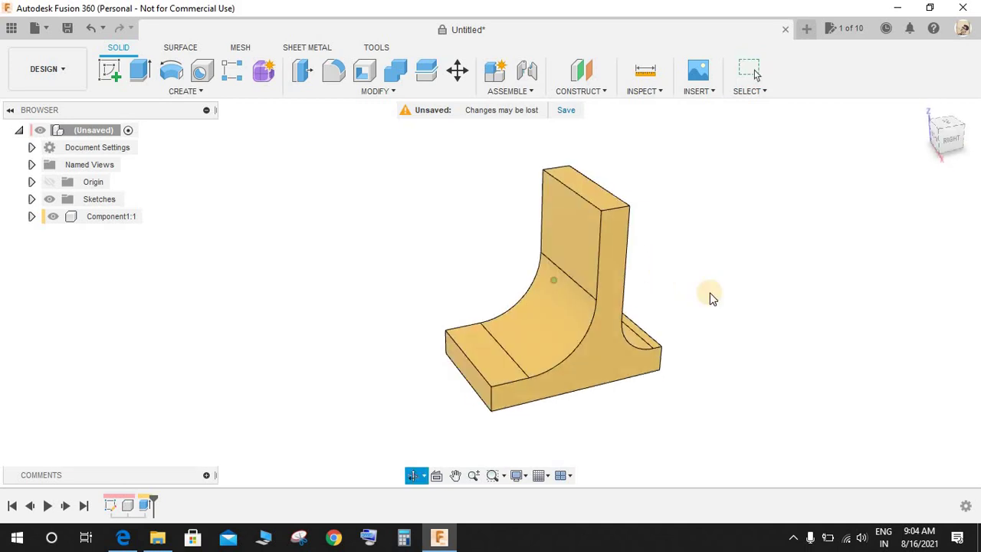
# Show the origin geometry, check the slot dimensions in the PDF drawing, and start a sketch on the upright's face above the larger fillet.
pyautogui.keyDown('shift'); pyautogui.moveTo(802, 276); pyautogui.dragTo(771, 265, button='middle'); pyautogui.keyUp('shift')
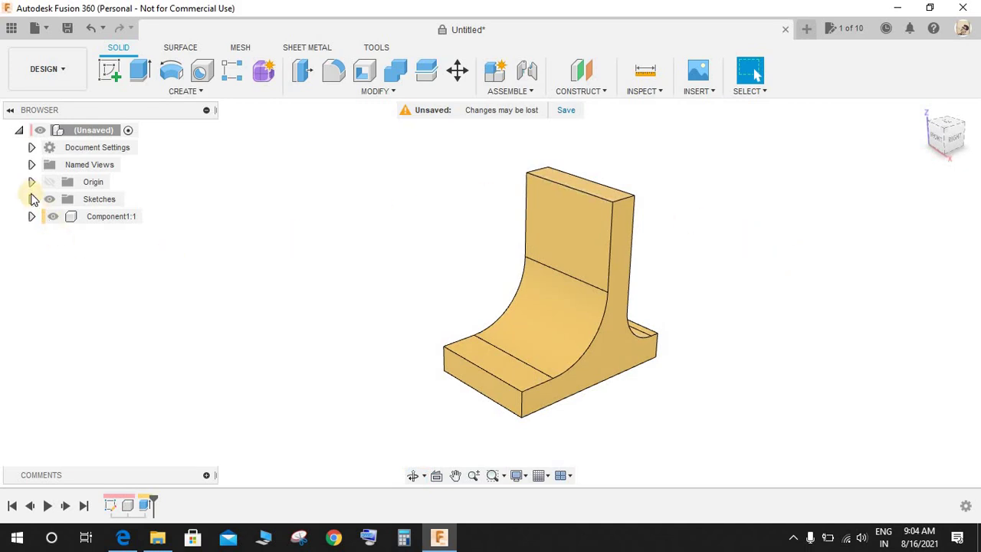
pyautogui.click(31, 182)
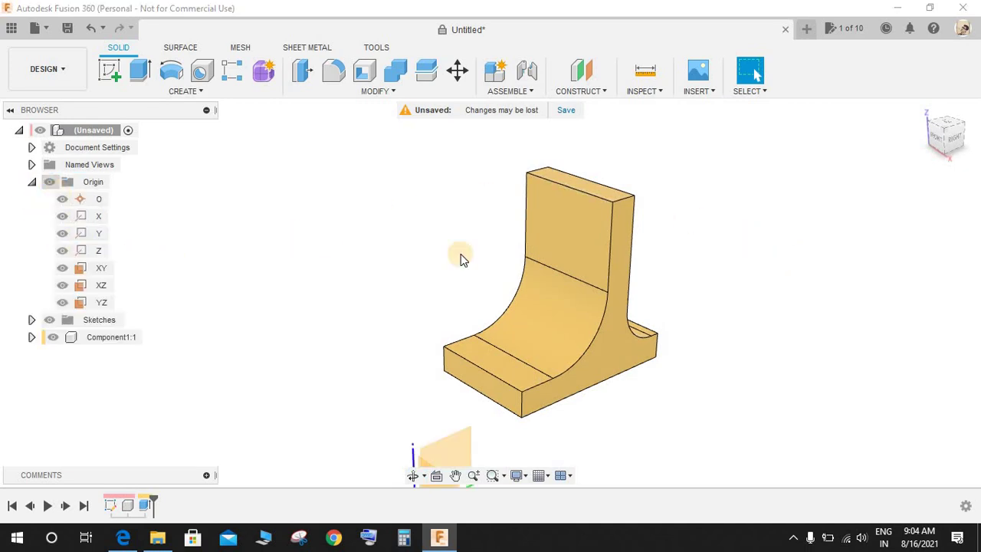
pyautogui.moveTo(459, 256)
pyautogui.keyDown('shift'); pyautogui.mouseDown(button='middle')
pyautogui.moveTo(466, 267)
pyautogui.moveTo(447, 254)
pyautogui.mouseUp(button='middle'); pyautogui.keyUp('shift')
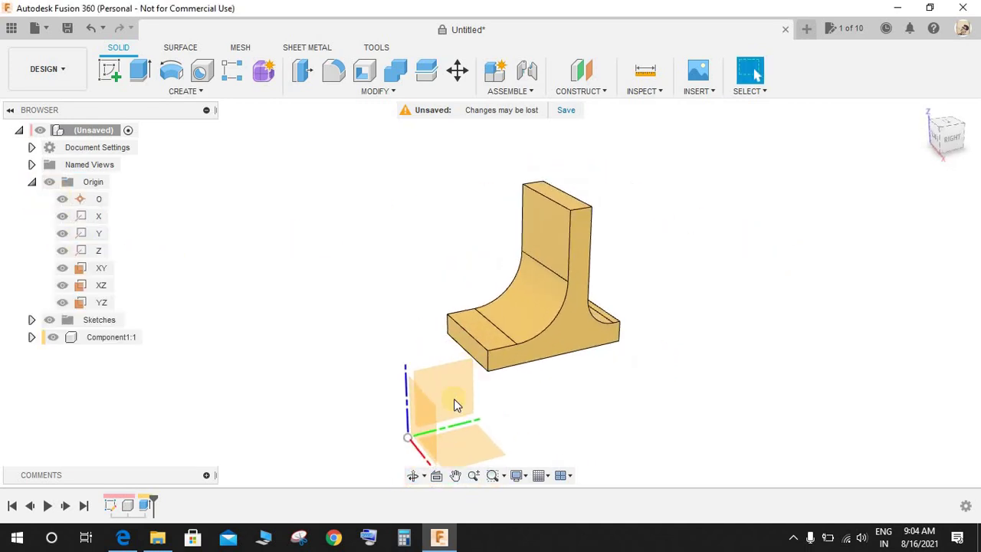
pyautogui.click(454, 398)
pyautogui.click(123, 537)
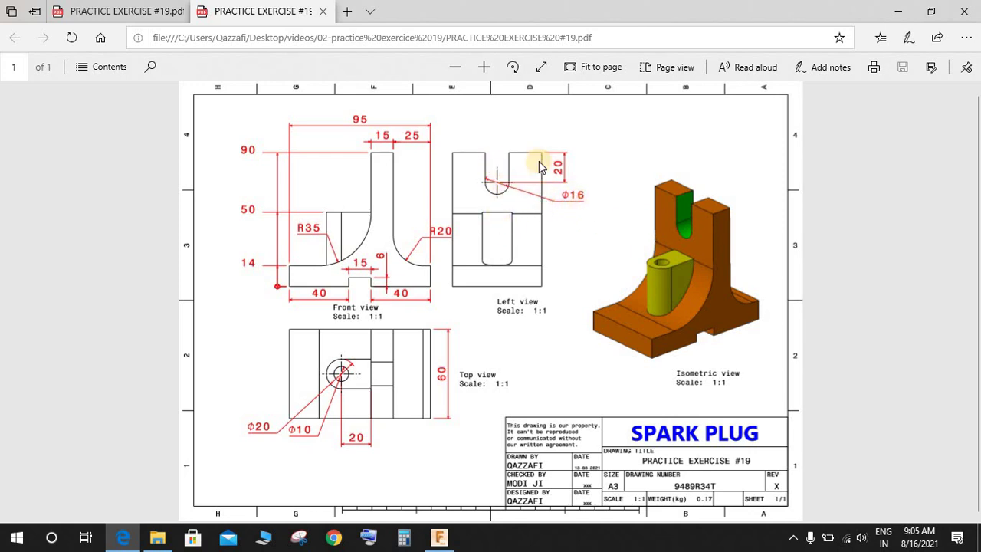
pyautogui.click(906, 11)
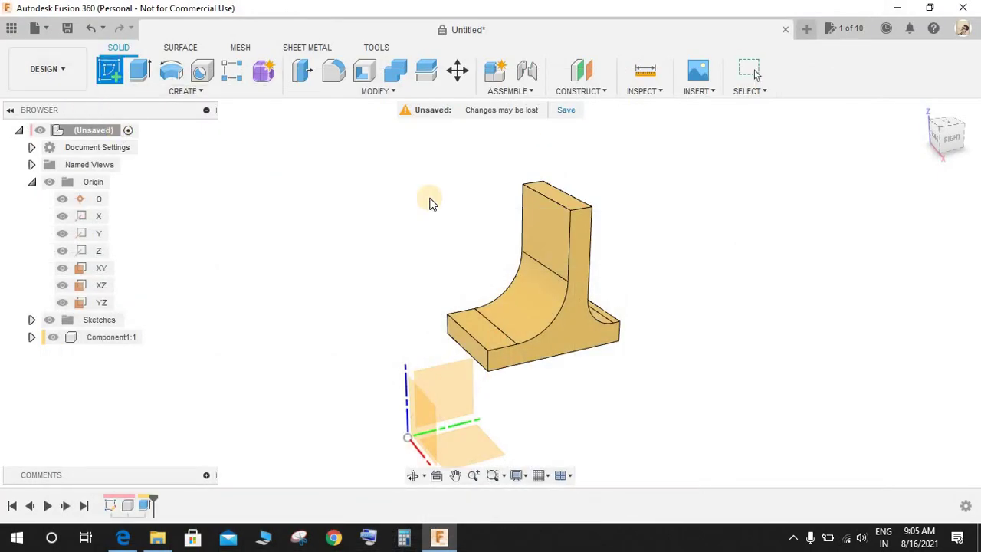
pyautogui.click(547, 229)
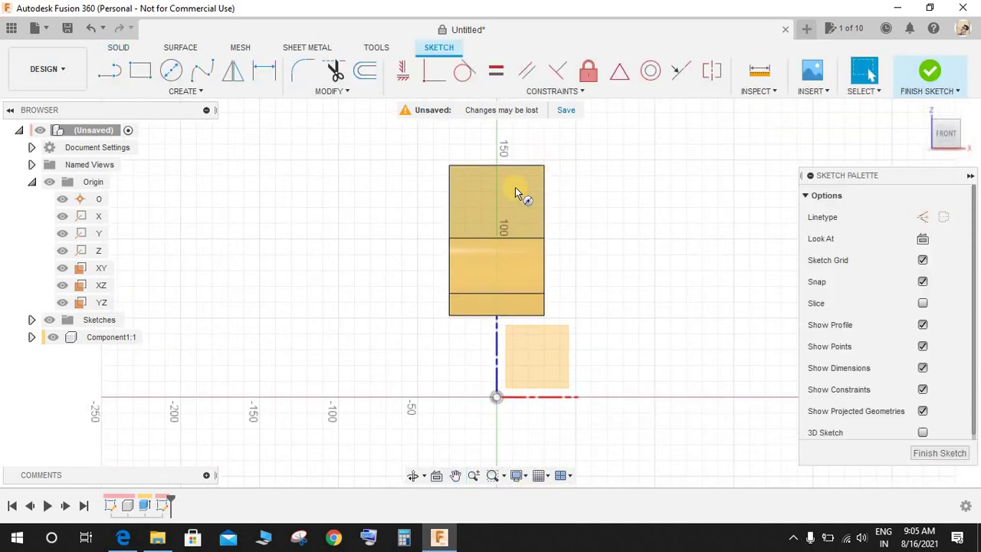
# Draw a 16 mm diameter circle on the vertical centre axis of the upright's face.
pyautogui.press('c')
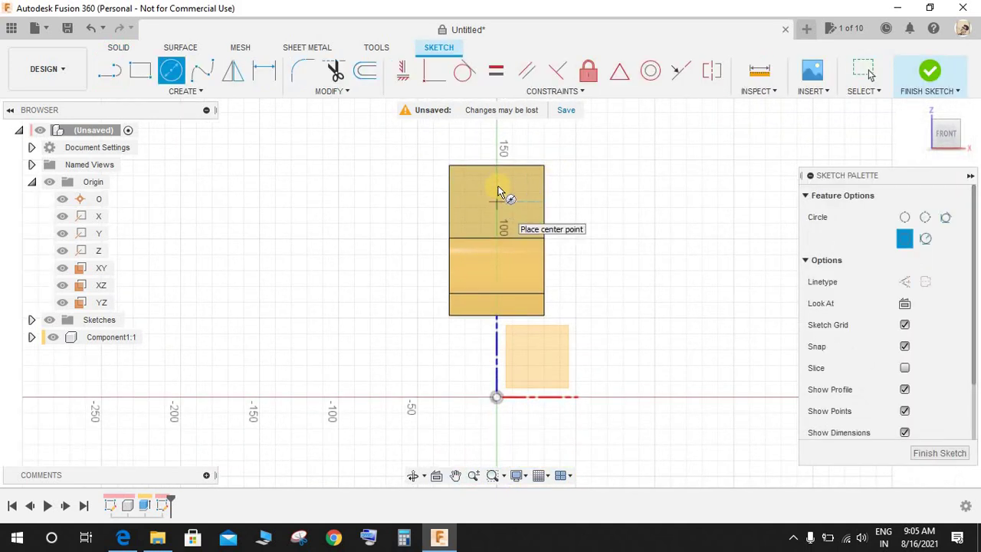
pyautogui.click(495, 193)
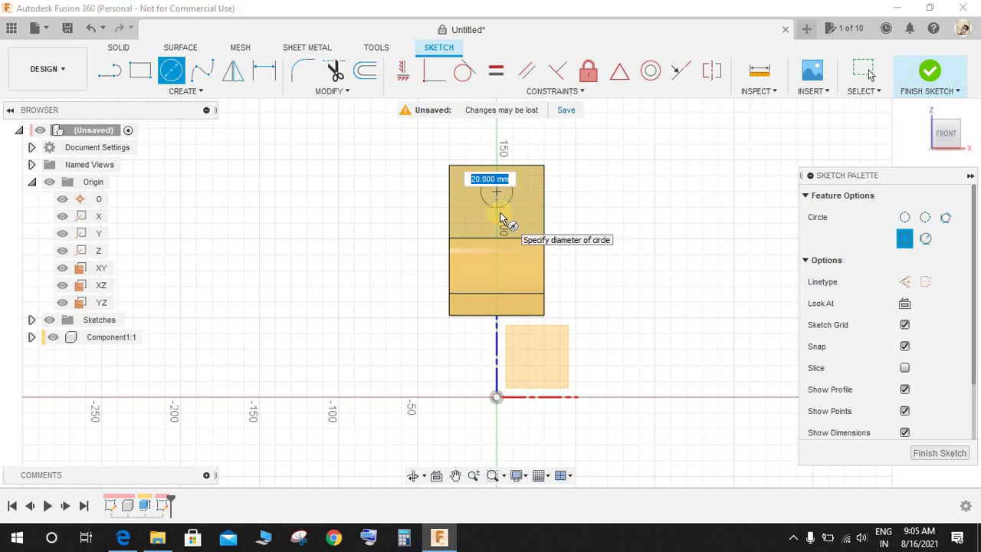
pyautogui.write('16')
pyautogui.press('Return')
pyautogui.press('Escape')
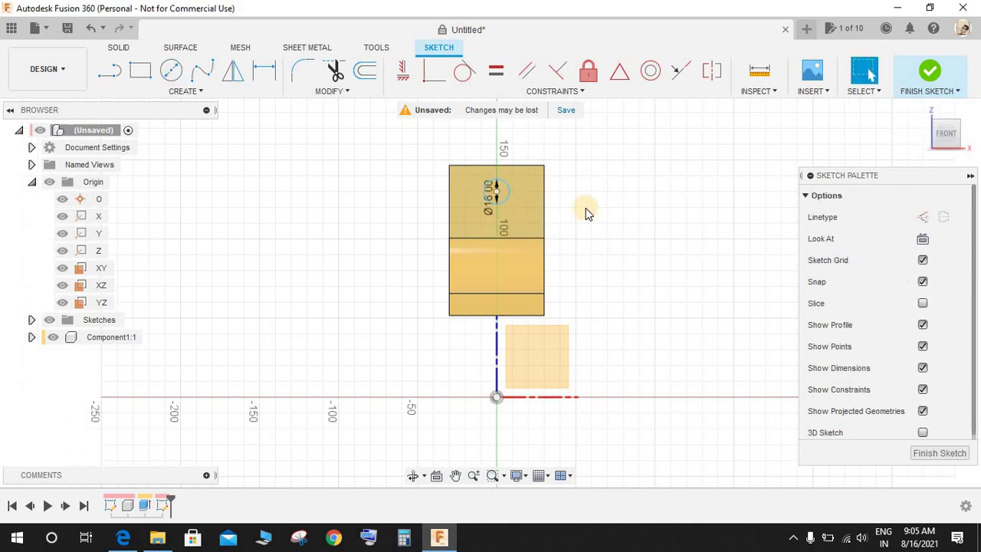
# Check the slot position in the PDF drawing and dimension the circle's centre 20 mm below the upright's top edge.
pyautogui.press('d')
pyautogui.click(507, 167)
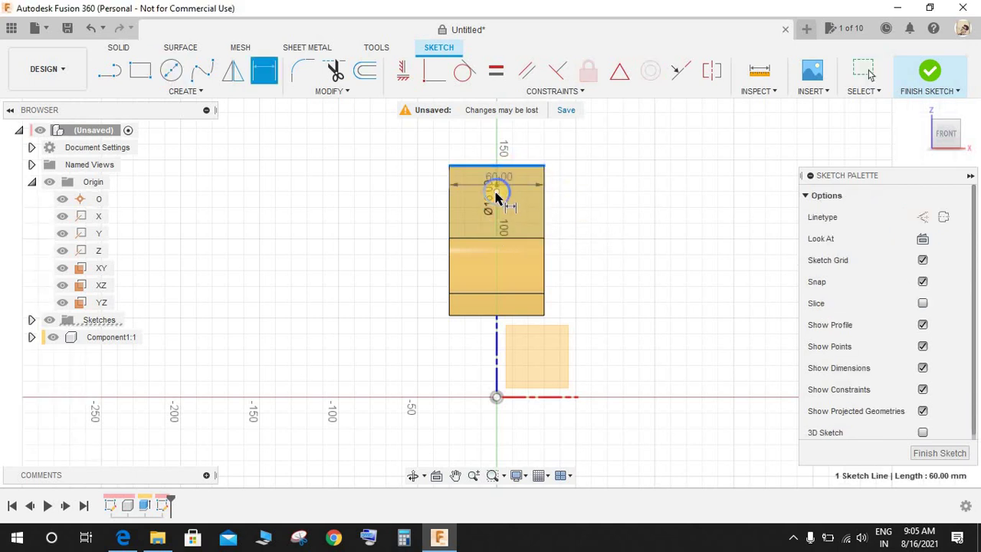
pyautogui.click(497, 191)
pyautogui.click(577, 182)
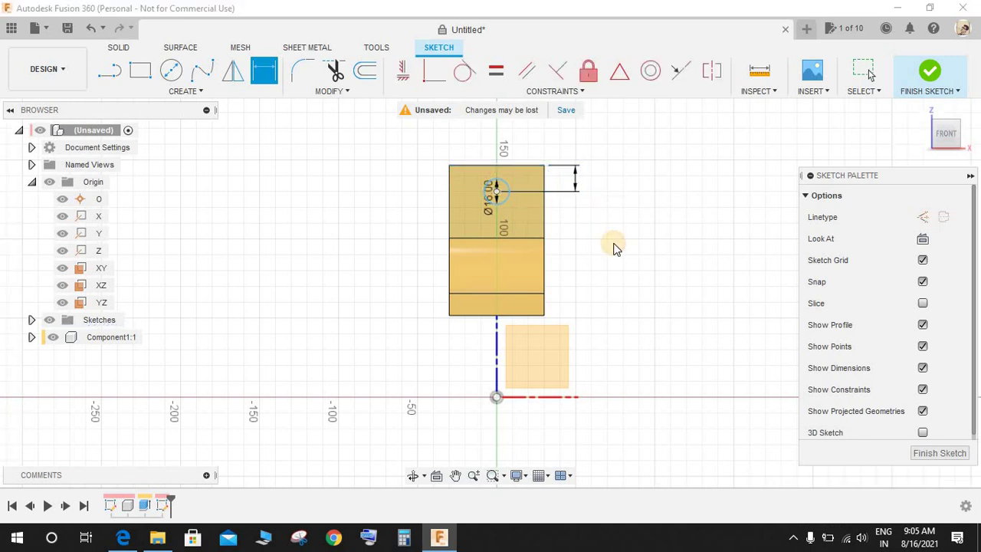
pyautogui.click(123, 537)
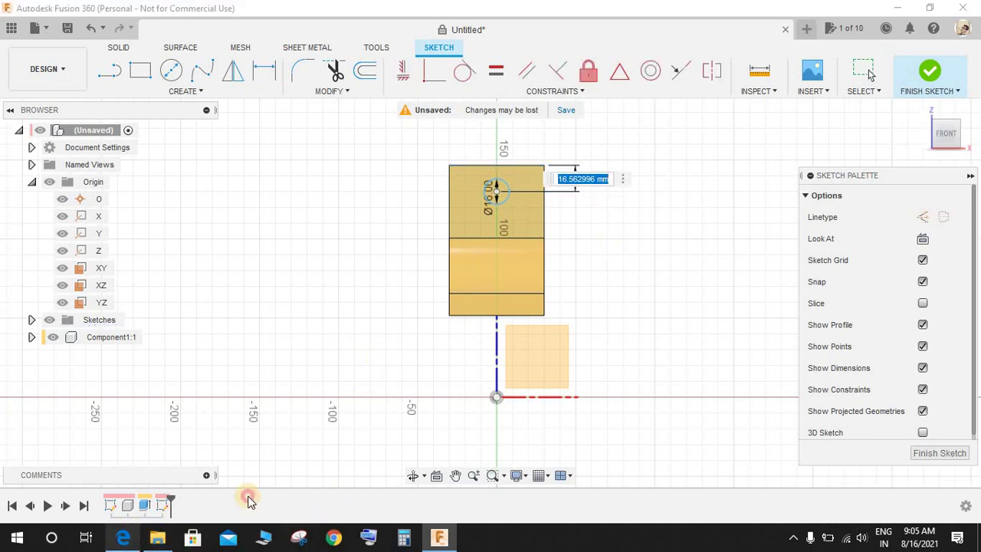
pyautogui.click(910, 13)
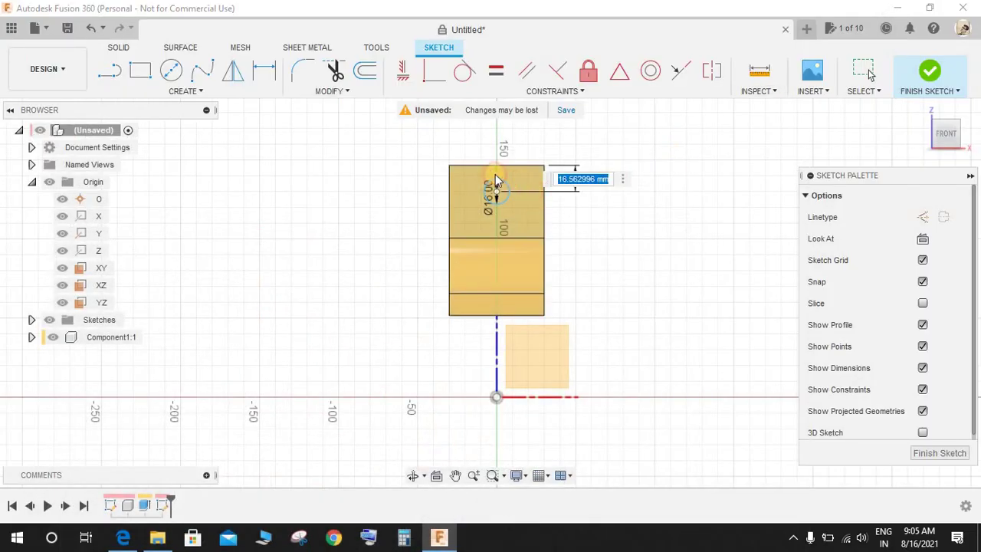
pyautogui.press('Return')
# Draw two vertical tangent lines about 23 mm long from the circle's sides past the upright's top edge, and finish the sketch.
pyautogui.scroll(-2, 537, 267)
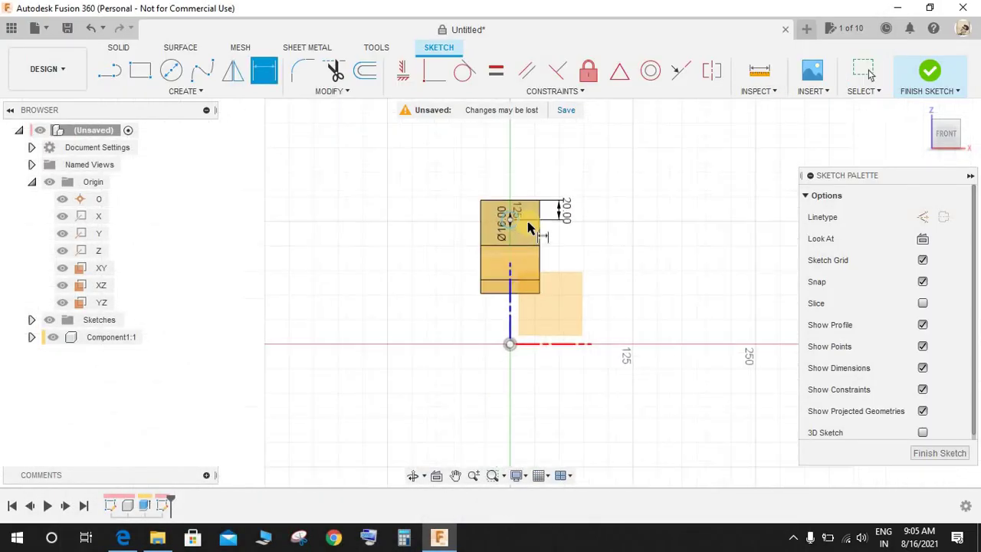
pyautogui.scroll(5, 528, 226)
pyautogui.scroll(2, 509, 210)
pyautogui.press('l')
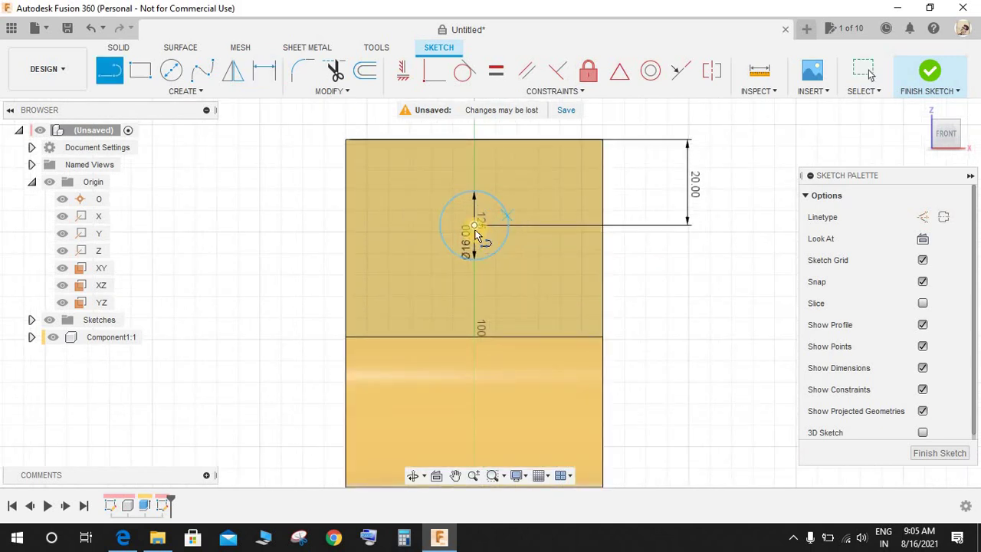
pyautogui.click(511, 230)
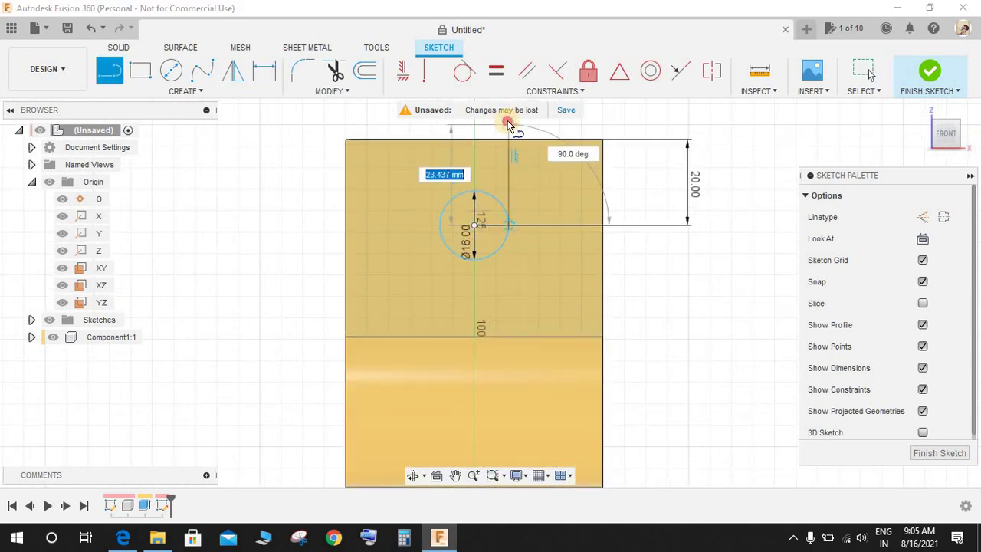
pyautogui.click(508, 125)
pyautogui.press('Escape')
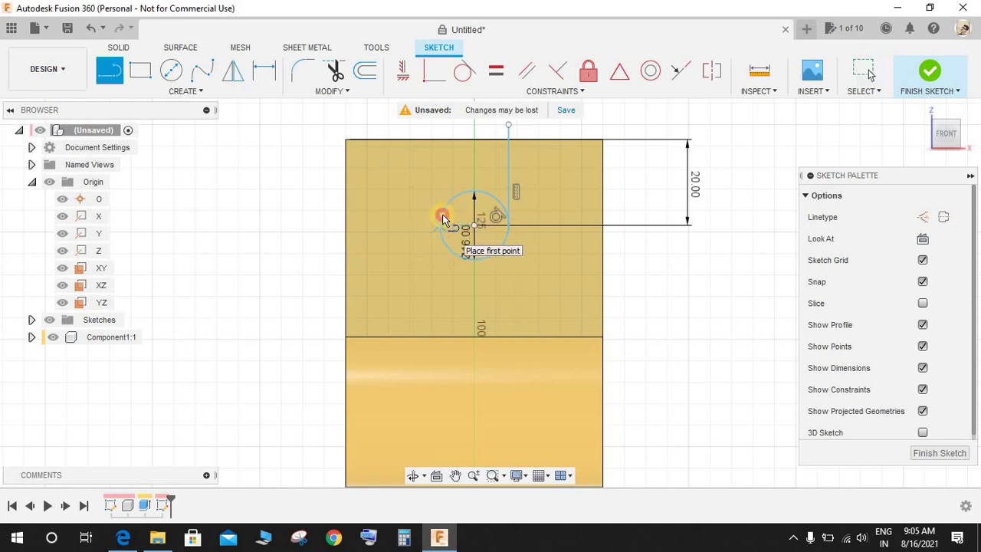
pyautogui.click(441, 218)
pyautogui.click(439, 125)
pyautogui.press('Escape')
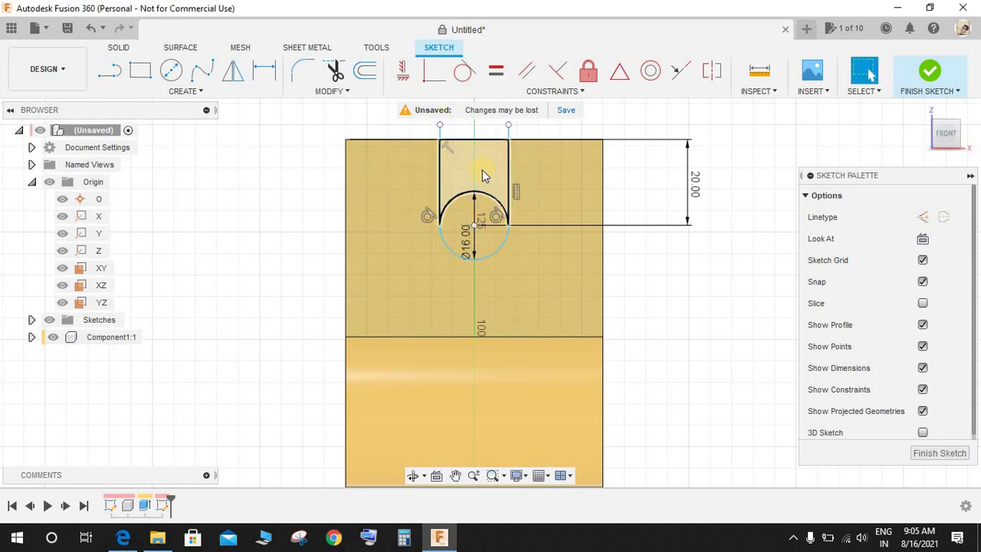
pyautogui.click(503, 218)
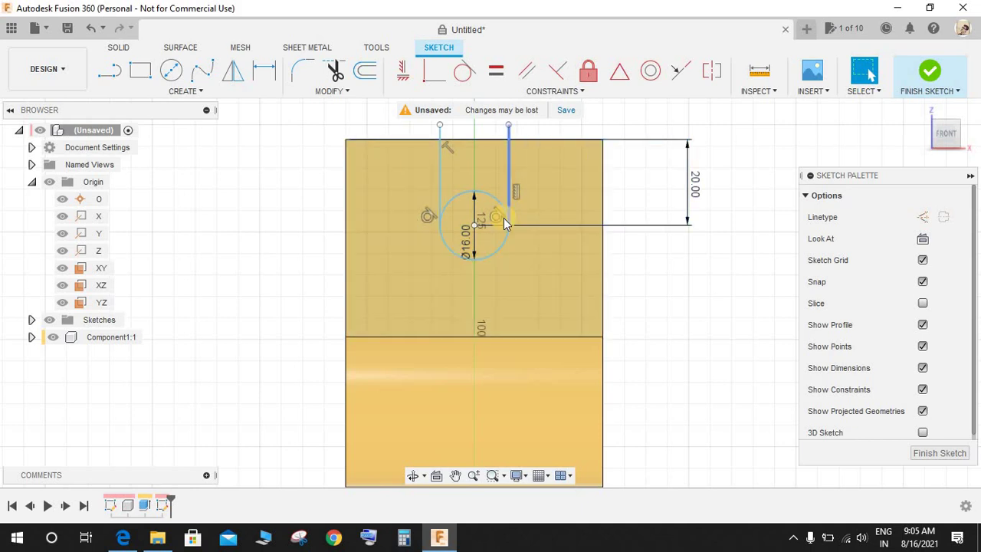
pyautogui.click(930, 74)
# Extrude the circle and the area between the tangent lines as a cut through the upright to form the open slot.
pyautogui.scroll(5, 591, 192)
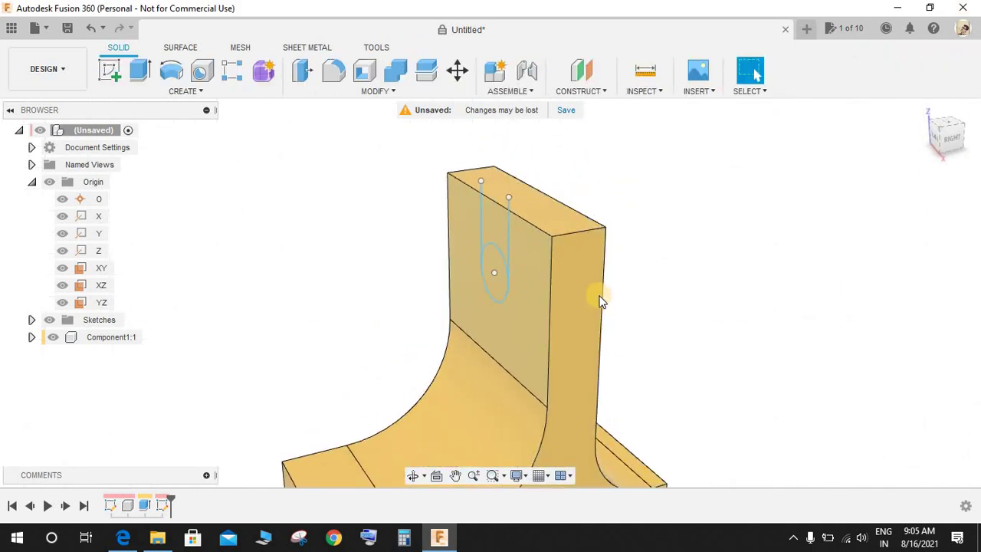
pyautogui.click(139, 69)
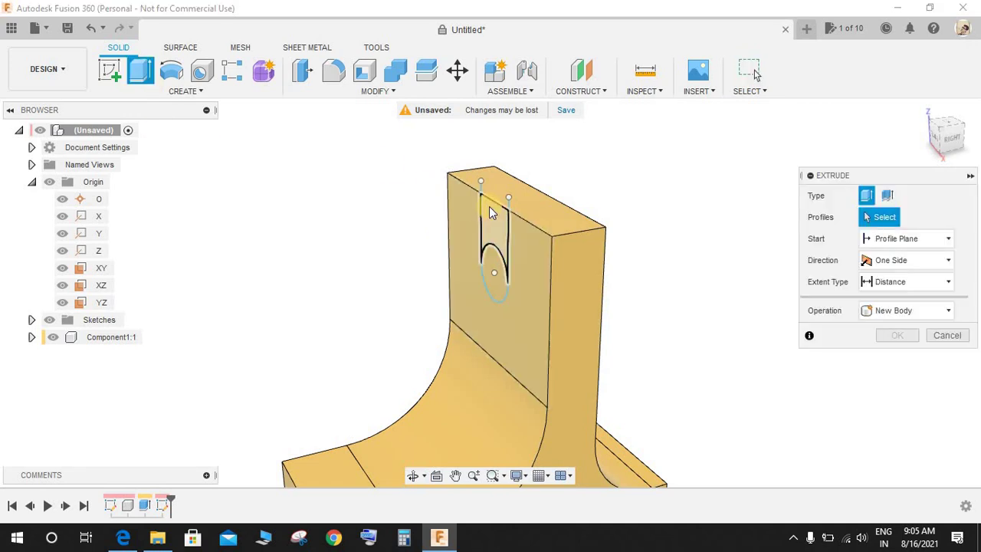
pyautogui.click(494, 244)
pyautogui.click(484, 276)
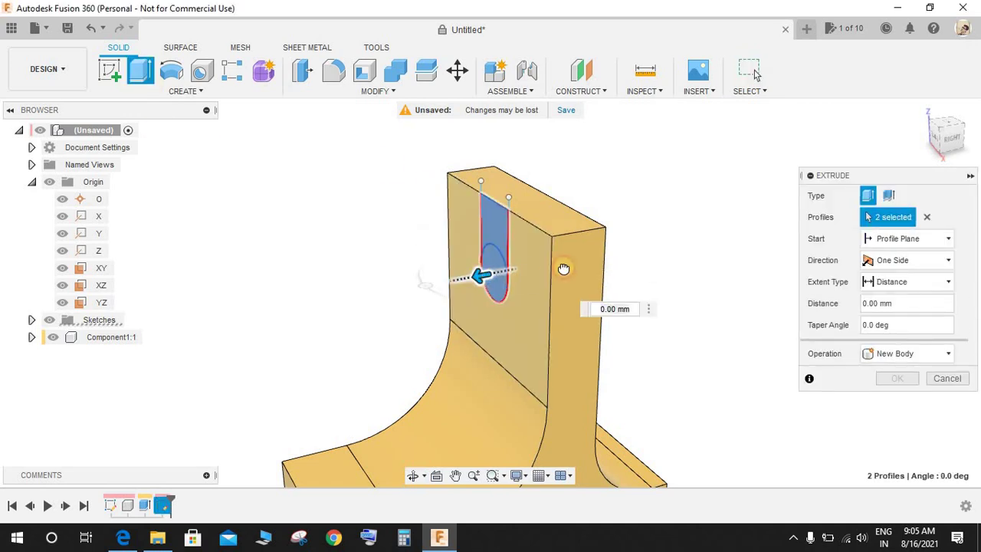
pyautogui.moveTo(564, 268); pyautogui.dragTo(697, 233)
pyautogui.click(897, 400)
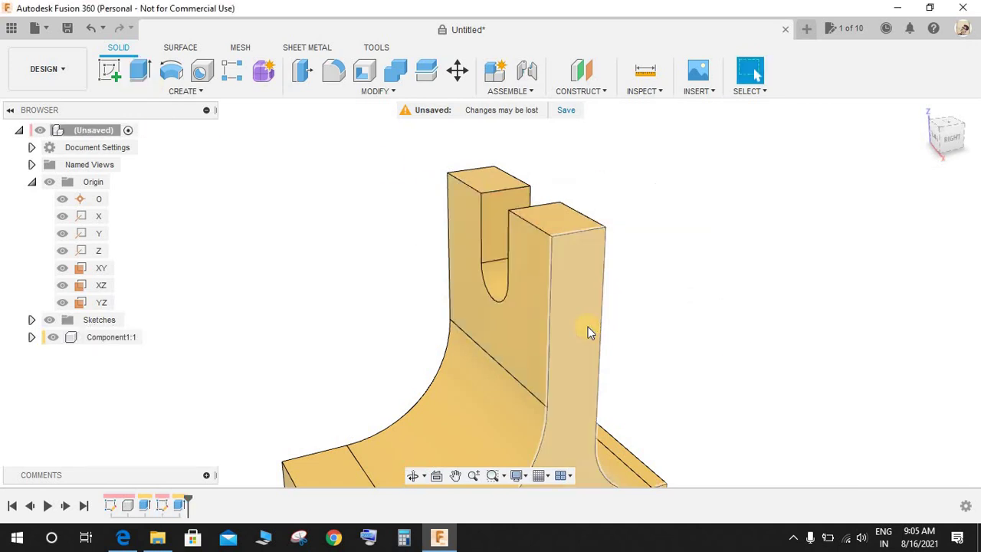
pyautogui.scroll(-3, 587, 329)
pyautogui.keyDown('shift'); pyautogui.moveTo(580, 326); pyautogui.dragTo(526, 335, button='middle'); pyautogui.keyUp('shift')
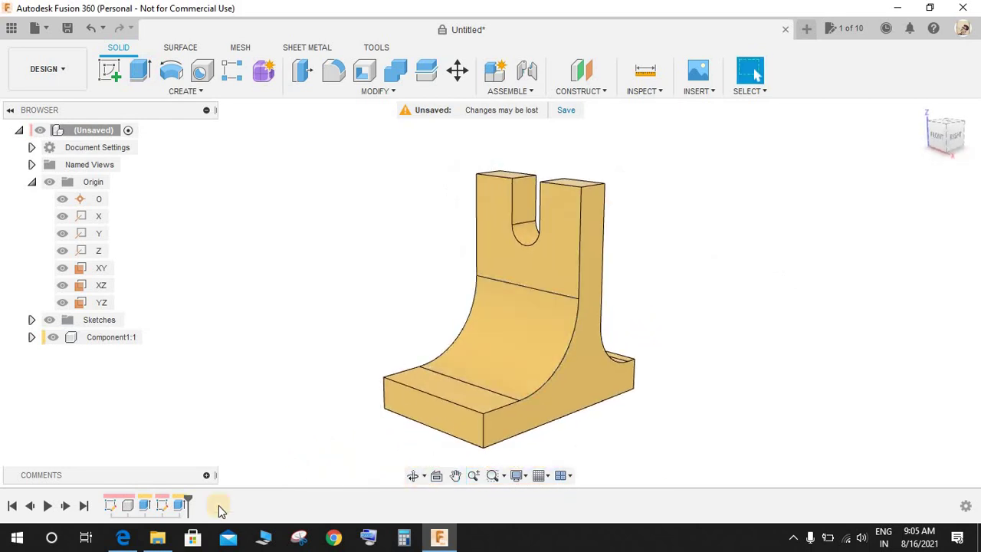
# Check the boss height in the PDF drawing and create a construction plane offset -50 mm from the base's underside.
pyautogui.click(123, 538)
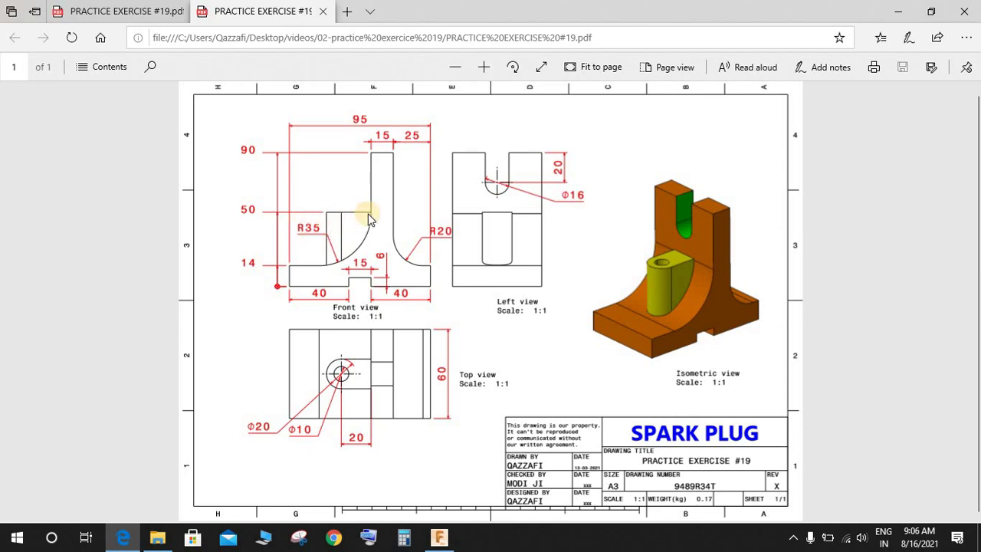
pyautogui.click(899, 10)
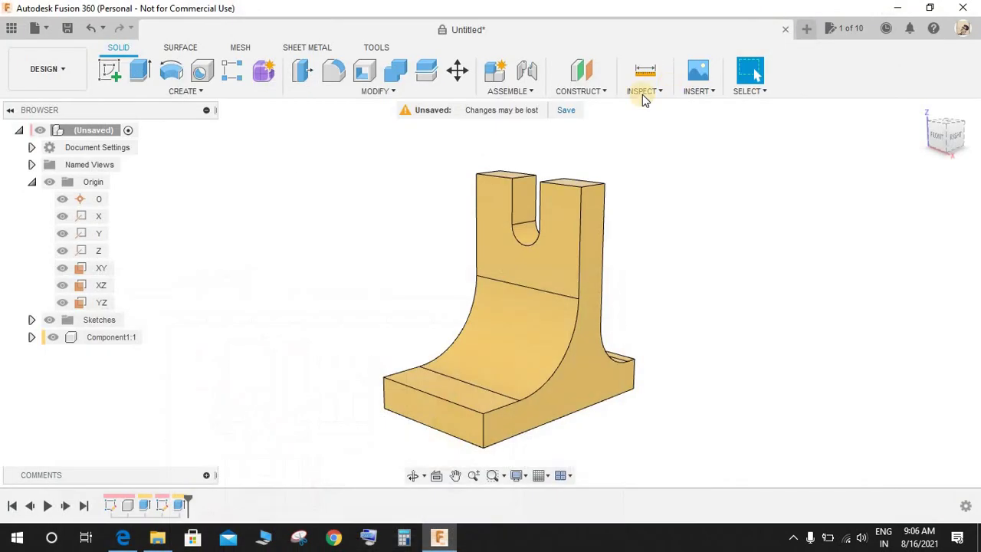
pyautogui.click(586, 73)
pyautogui.keyDown('shift'); pyautogui.moveTo(648, 243); pyautogui.dragTo(552, 376, button='middle'); pyautogui.keyUp('shift')
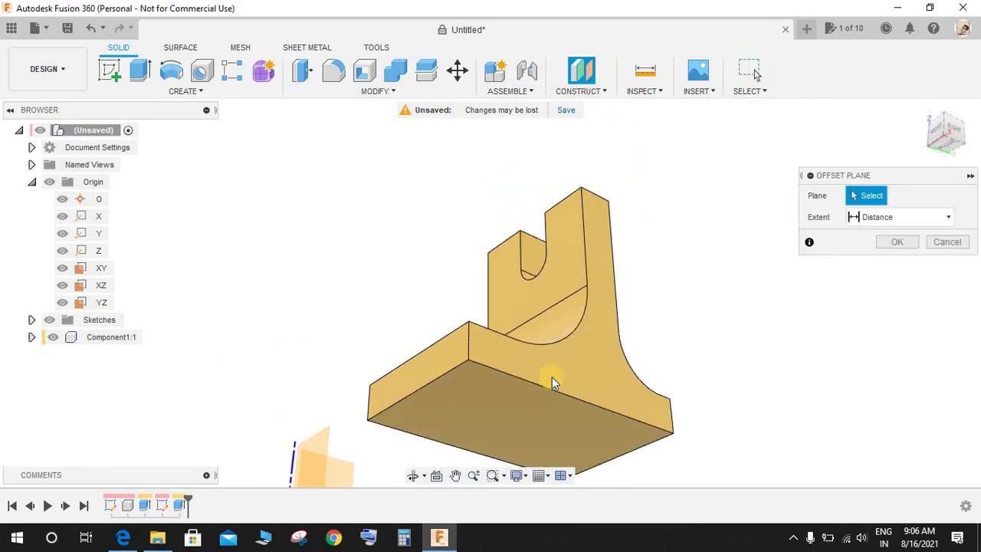
pyautogui.click(512, 427)
pyautogui.keyDown('shift'); pyautogui.moveTo(622, 225); pyautogui.dragTo(508, 432, button='middle'); pyautogui.keyUp('shift')
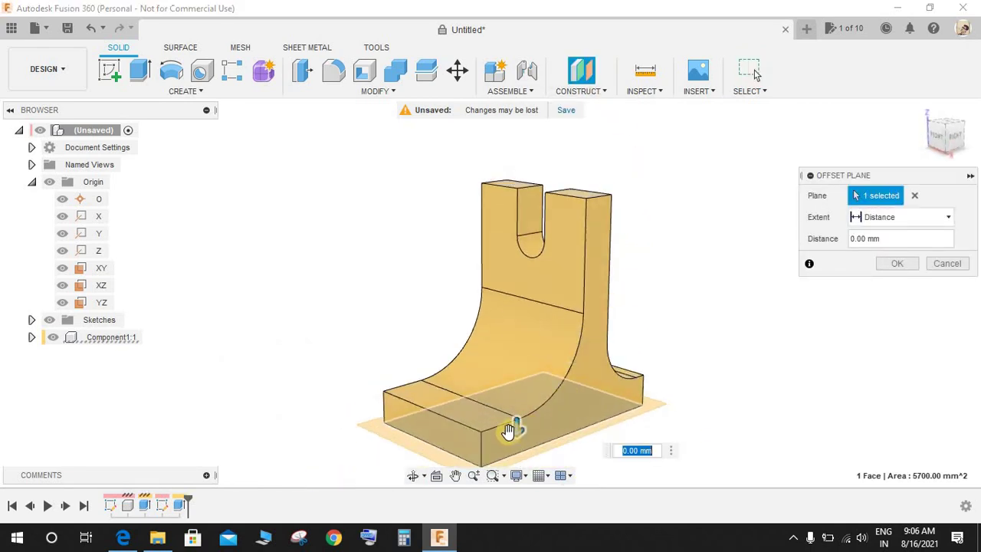
pyautogui.moveTo(516, 434); pyautogui.dragTo(516, 315)
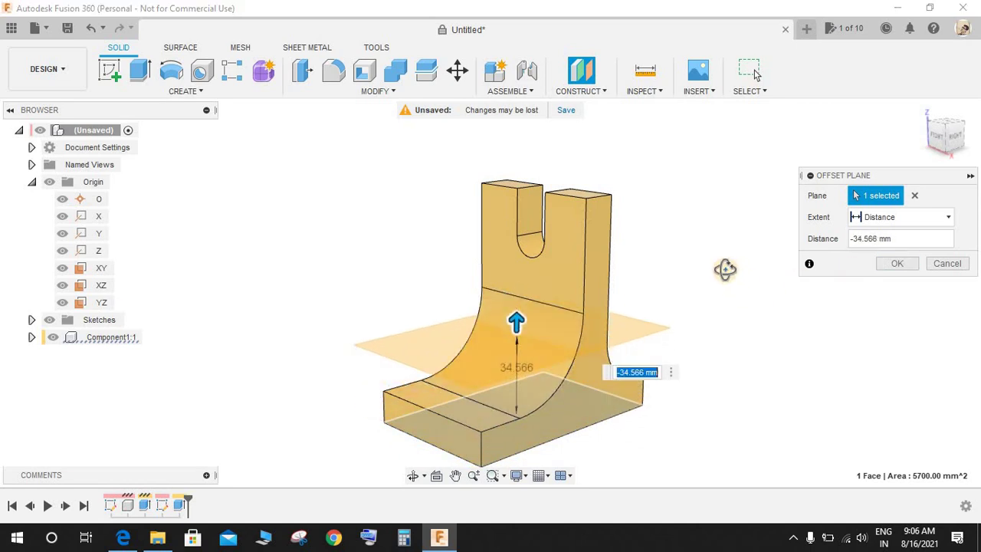
pyautogui.keyDown('shift'); pyautogui.moveTo(725, 269); pyautogui.dragTo(783, 253, button='middle'); pyautogui.keyUp('shift')
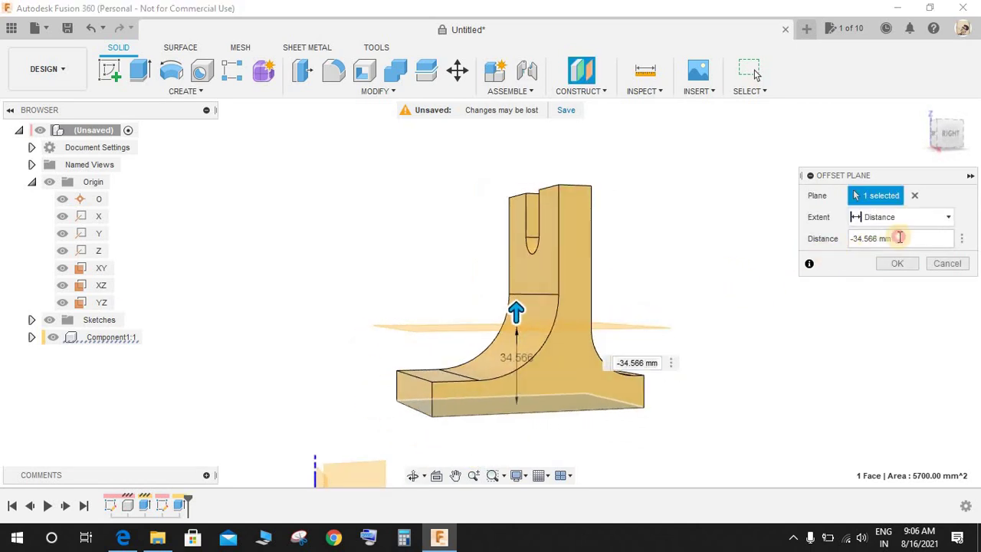
pyautogui.moveTo(898, 239); pyautogui.dragTo(832, 246)
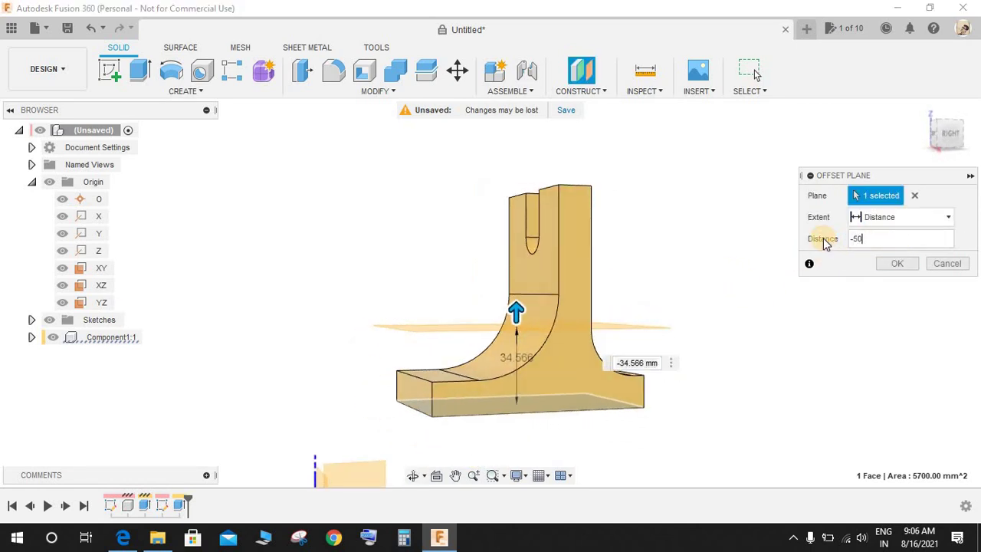
pyautogui.write('-50')
pyautogui.press('Return')
# Start a sketch on the offset plane and check the boss and hole dimensions in the PDF drawing's top view.
pyautogui.keyDown('shift'); pyautogui.moveTo(575, 284); pyautogui.dragTo(482, 316, button='middle'); pyautogui.keyUp('shift')
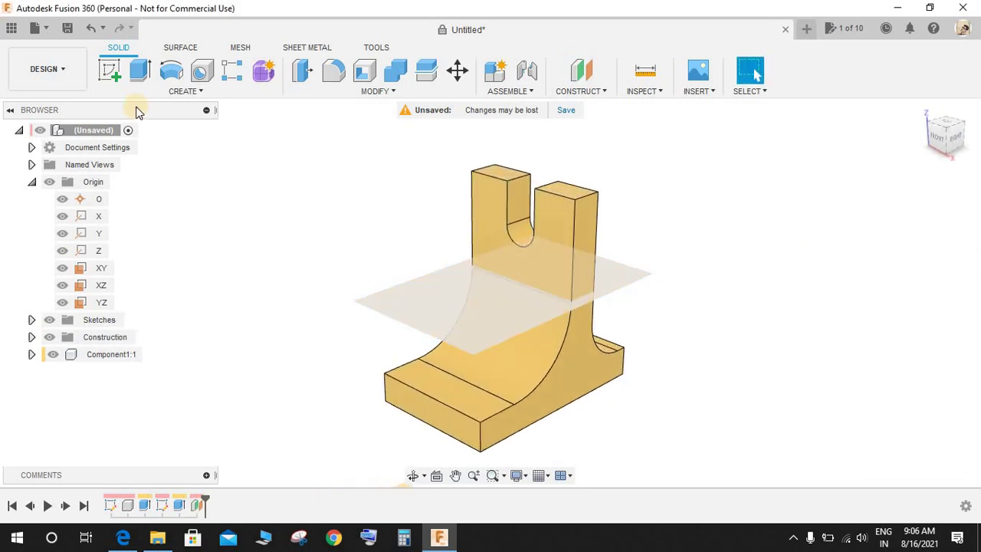
pyautogui.click(110, 71)
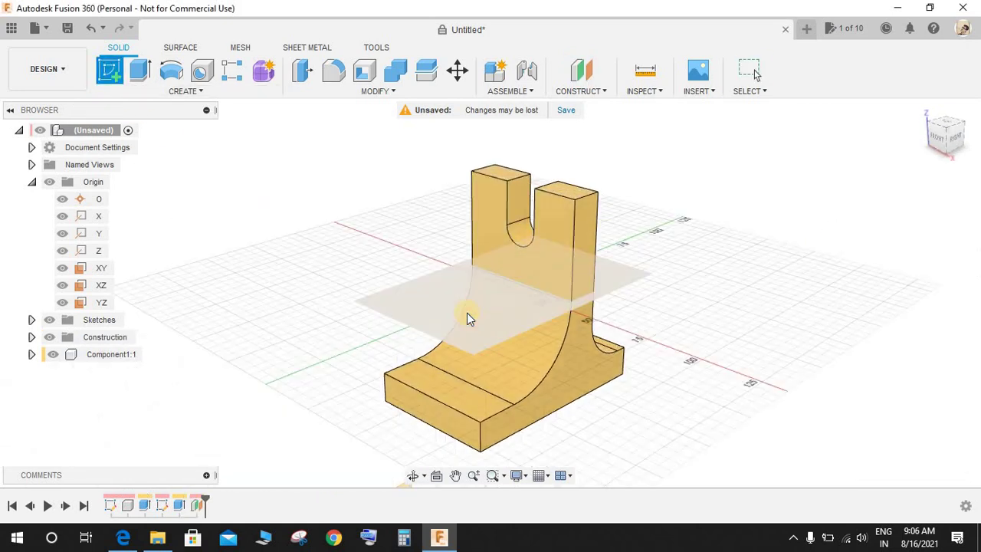
pyautogui.click(469, 316)
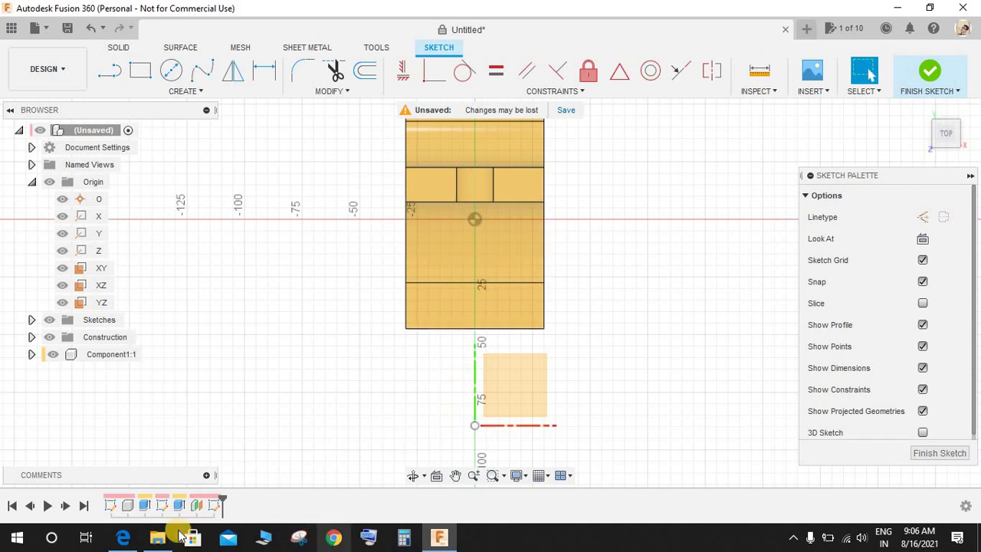
pyautogui.click(123, 536)
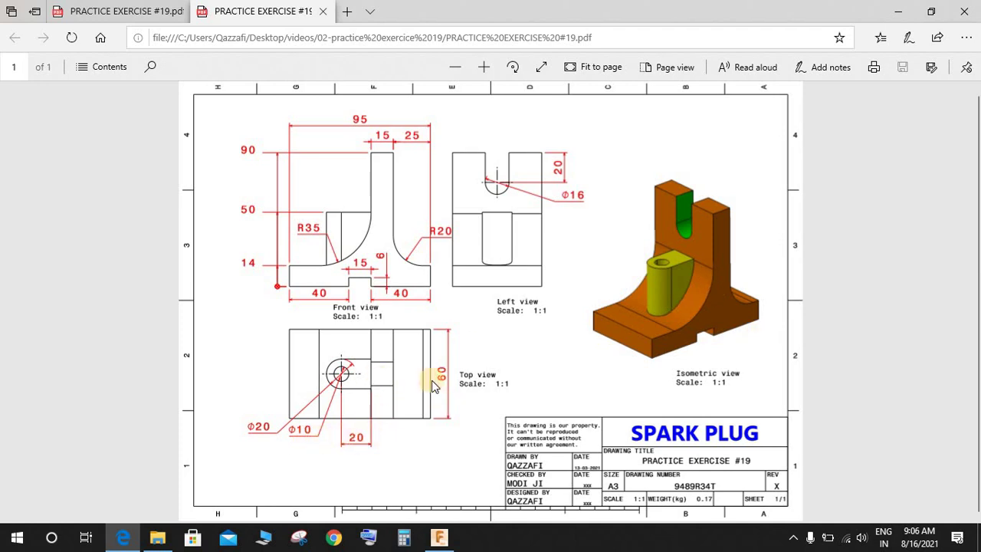
# Draw two concentric circles with diameters 20 mm and 10 mm on the vertical centre axis in front of the upright.
pyautogui.click(897, 12)
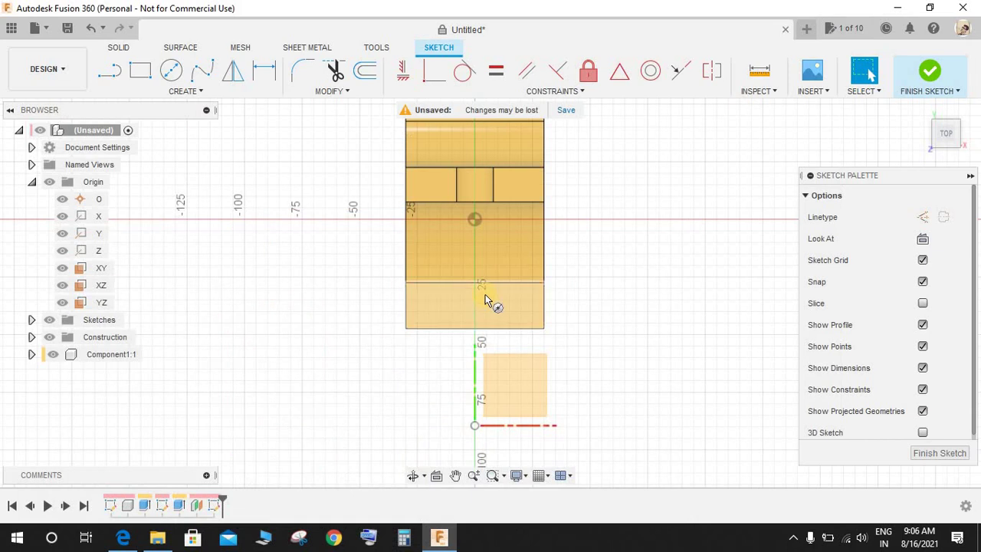
pyautogui.click(474, 253)
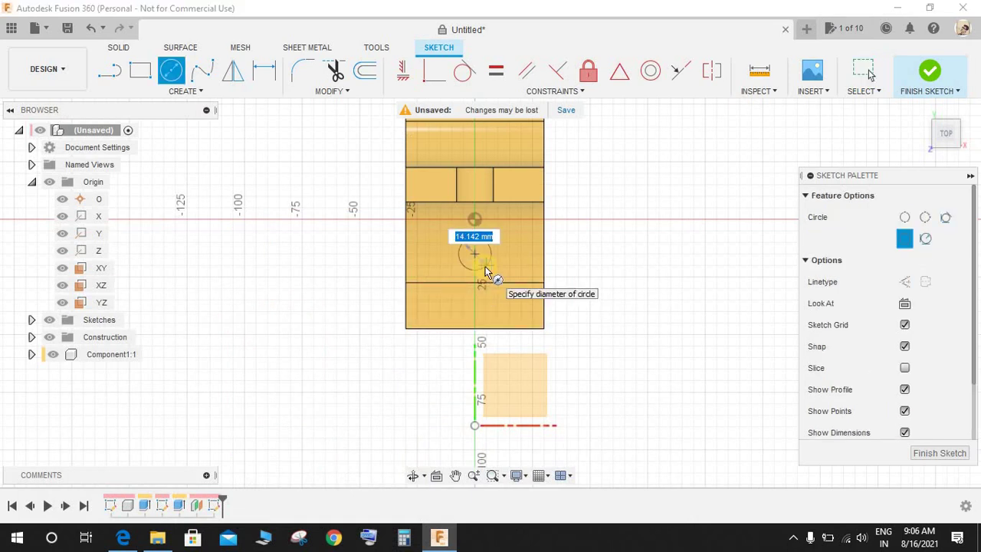
pyautogui.write('20')
pyautogui.press('Return')
pyautogui.press('Escape')
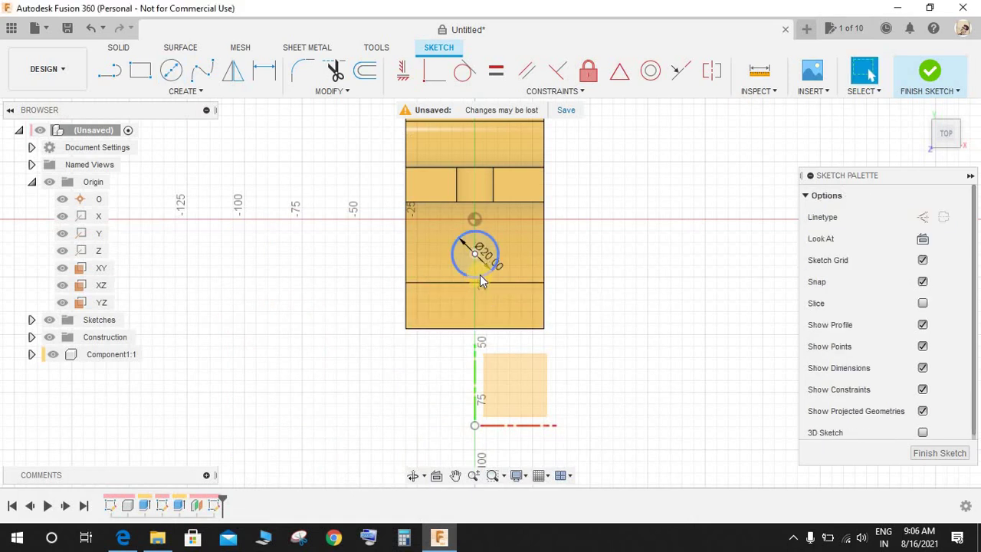
pyautogui.press('c')
pyautogui.click(474, 253)
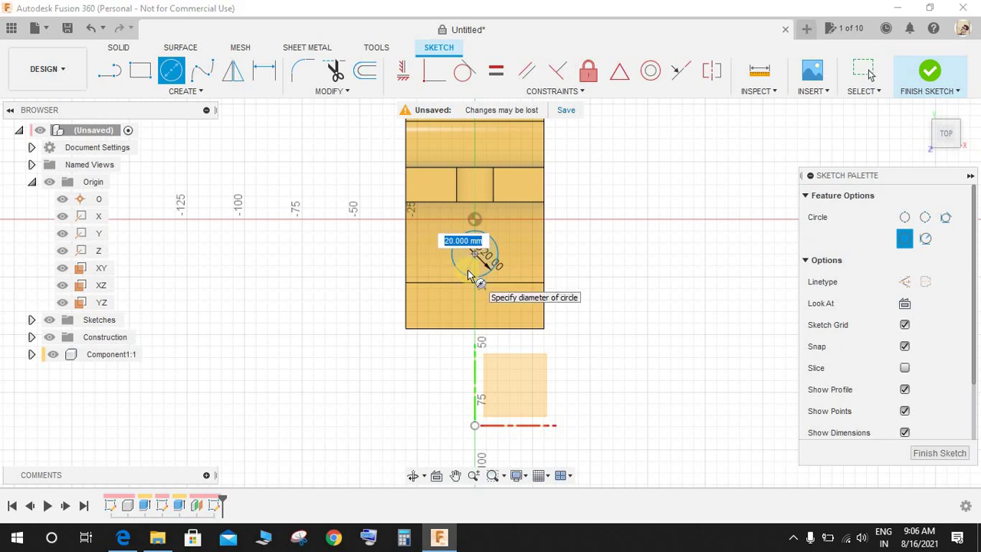
pyautogui.press('Return')
pyautogui.press('Escape')
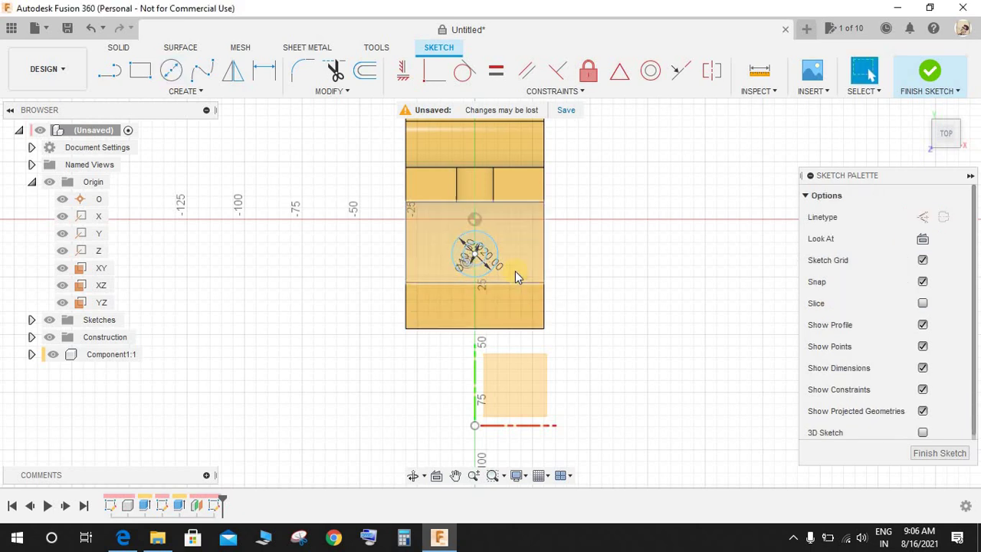
# Dimension the distance from the circles' centre to the upright's front face edge and set it to 20 mm, as in the PDF drawing.
pyautogui.scroll(-2, 515, 270)
pyautogui.scroll(3, 509, 259)
pyautogui.press('d')
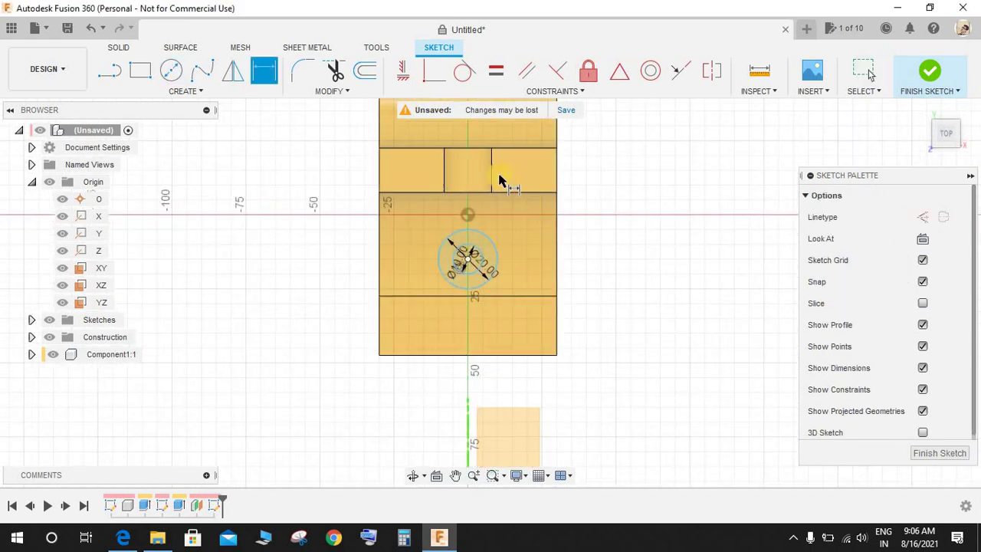
pyautogui.click(469, 264)
pyautogui.click(468, 262)
pyautogui.click(618, 230)
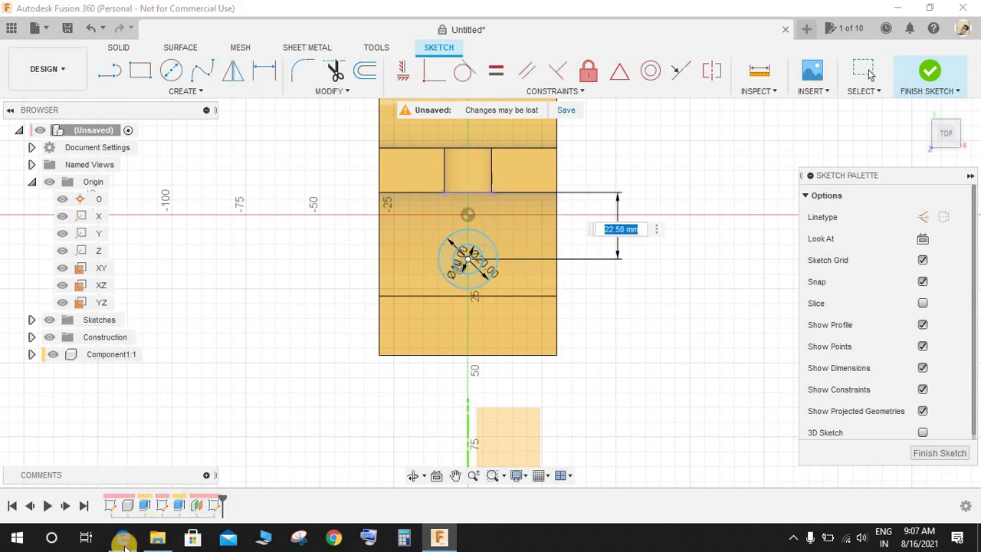
pyautogui.click(124, 538)
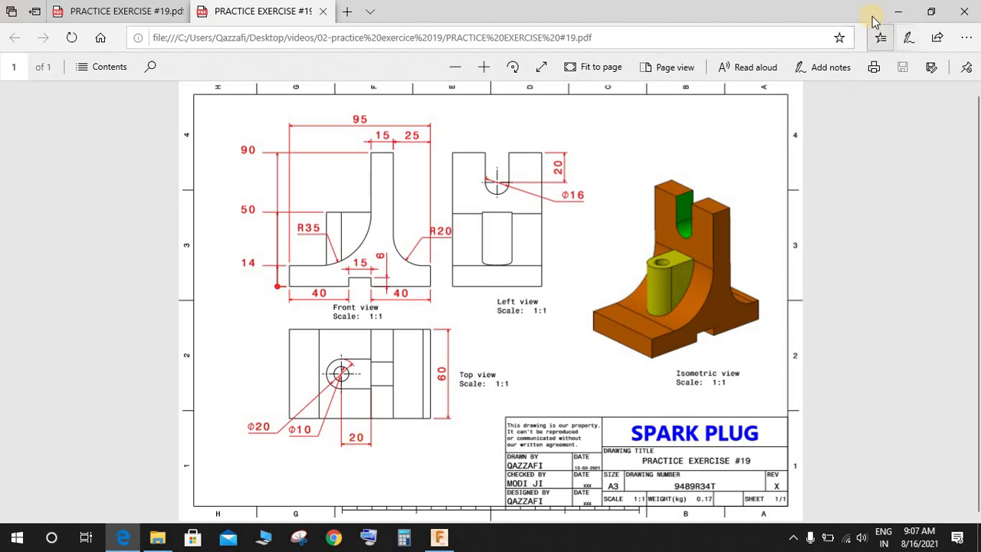
pyautogui.click(899, 10)
pyautogui.click(623, 229)
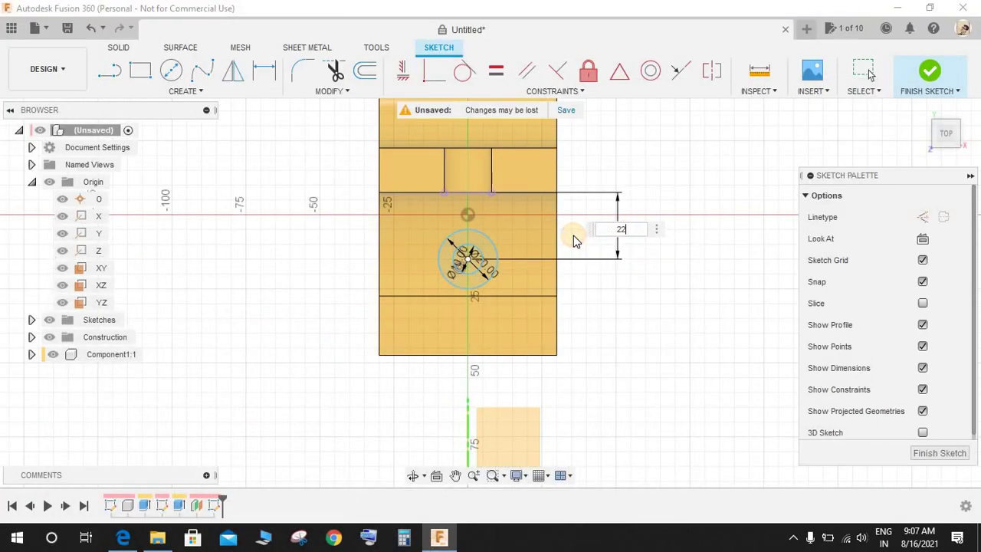
pyautogui.write('20')
pyautogui.press('Return')
pyautogui.scroll(3, 552, 222)
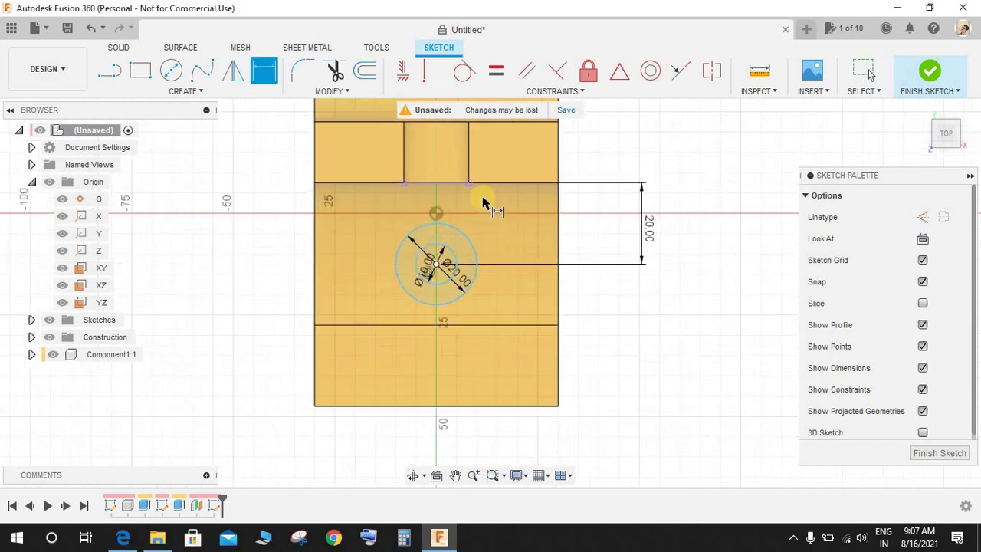
pyautogui.press('l')
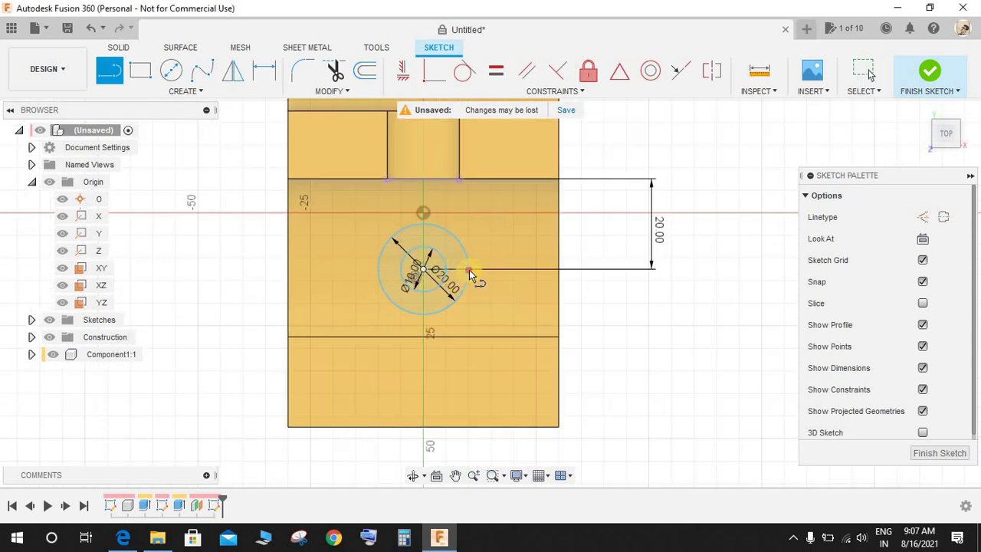
pyautogui.click(469, 270)
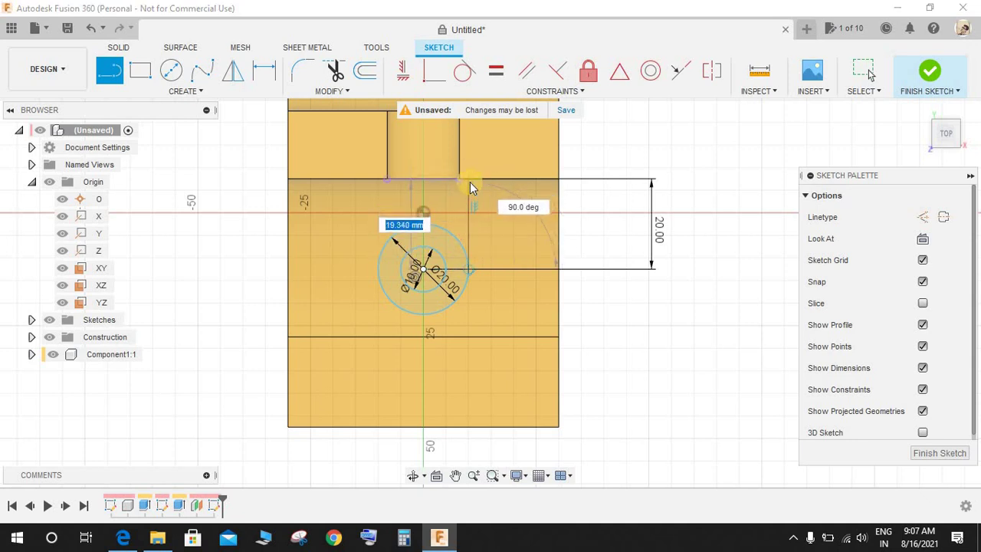
pyautogui.press('Escape')
# Project the upright's front face edge into the sketch with the projection link kept on.
pyautogui.press('p')
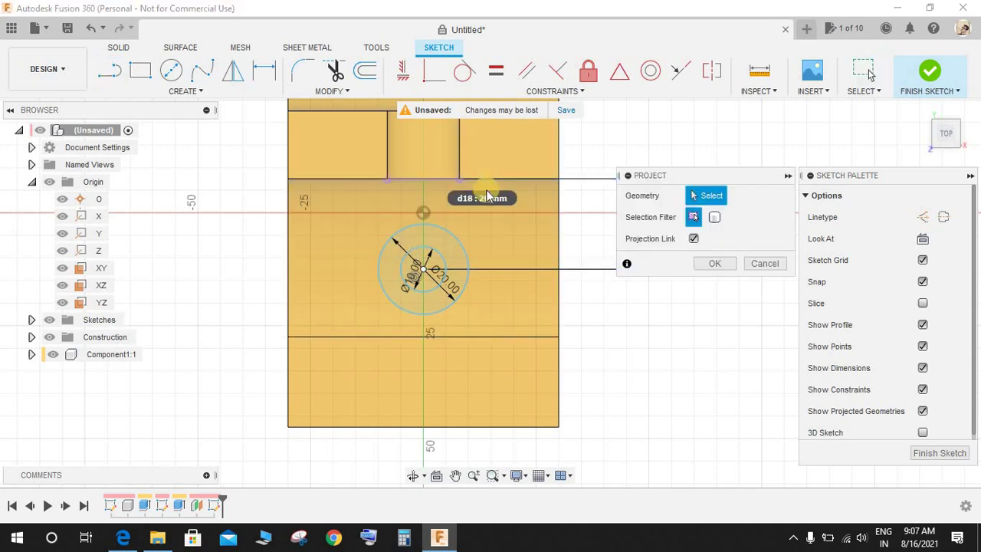
pyautogui.click(433, 181)
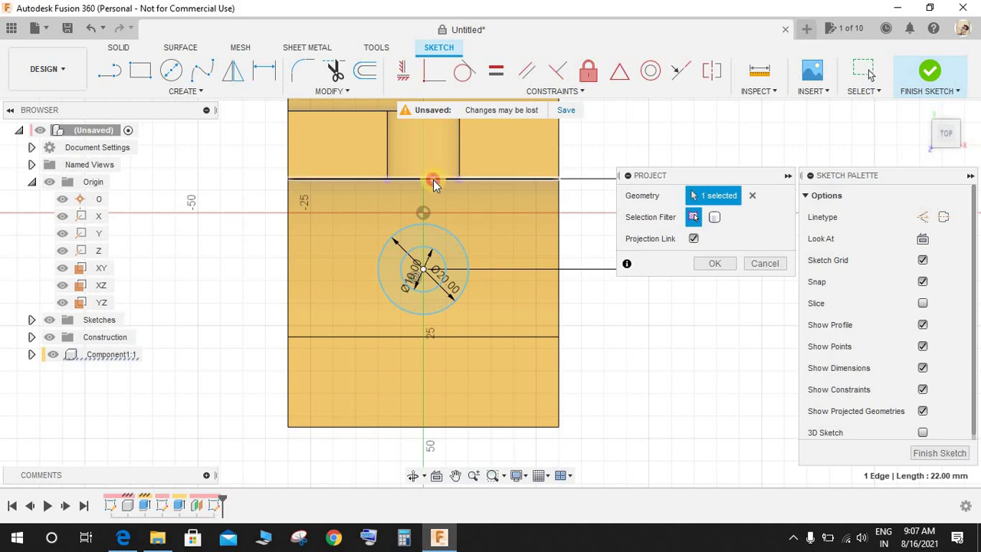
pyautogui.click(714, 264)
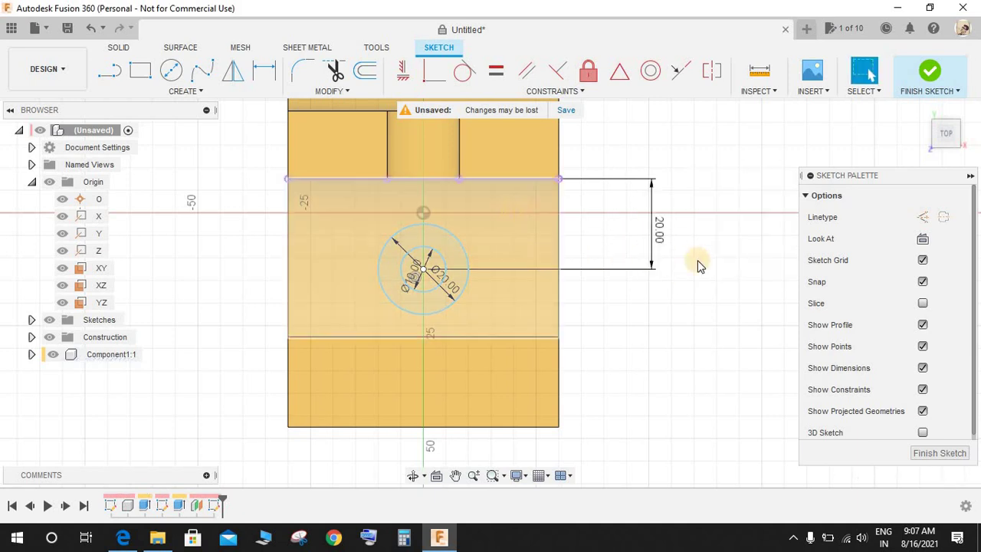
# Draw vertical tangent lines, the first about 25 mm long, from both sides of the 20 mm circle past the projected edge, and finish the sketch.
pyautogui.press('l')
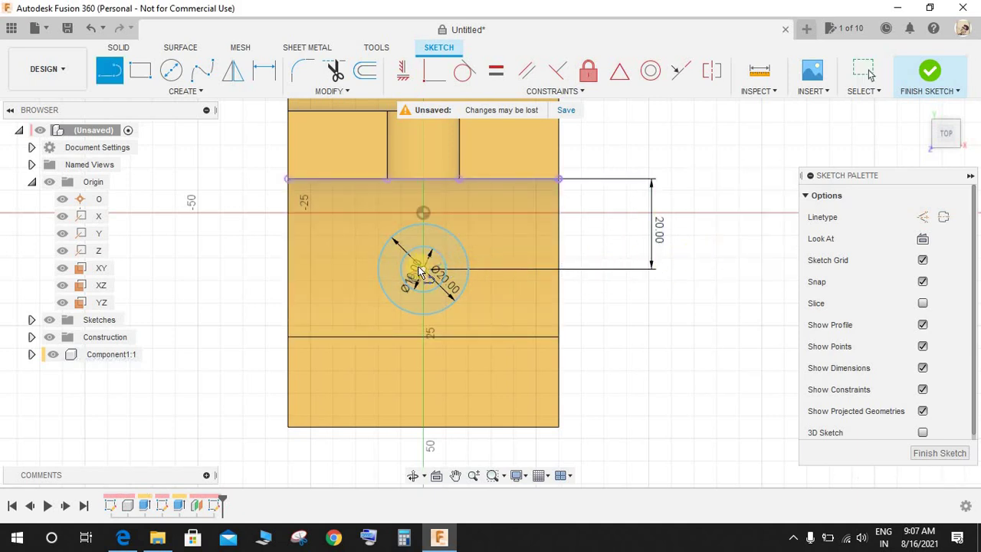
pyautogui.click(470, 265)
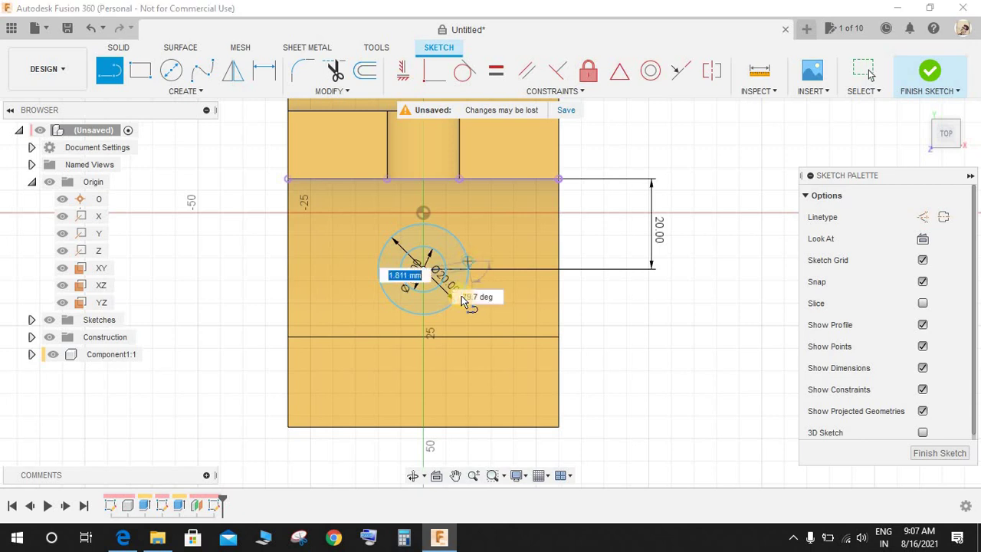
pyautogui.press('Escape')
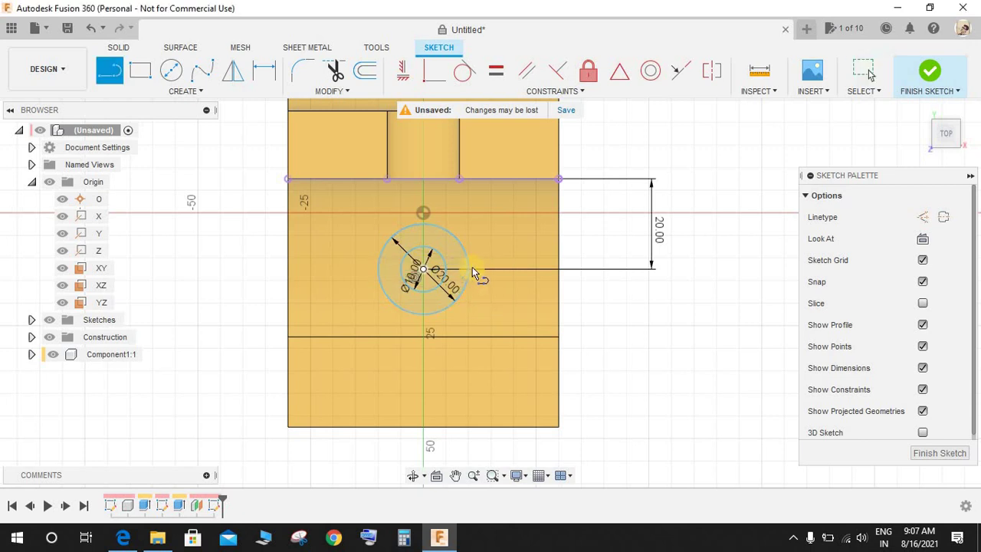
pyautogui.click(472, 269)
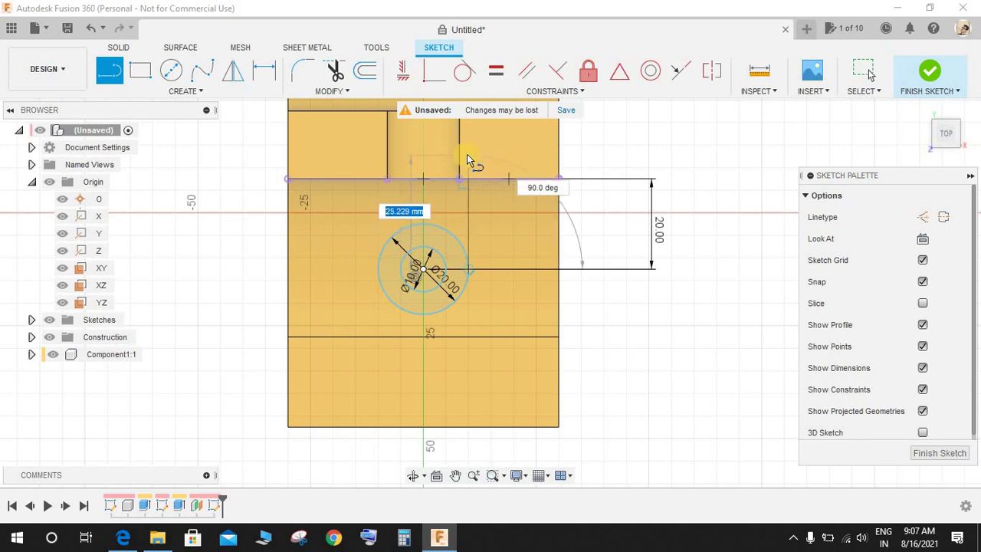
pyautogui.click(468, 159)
pyautogui.press('Escape')
pyautogui.press('Escape')
pyautogui.press('l')
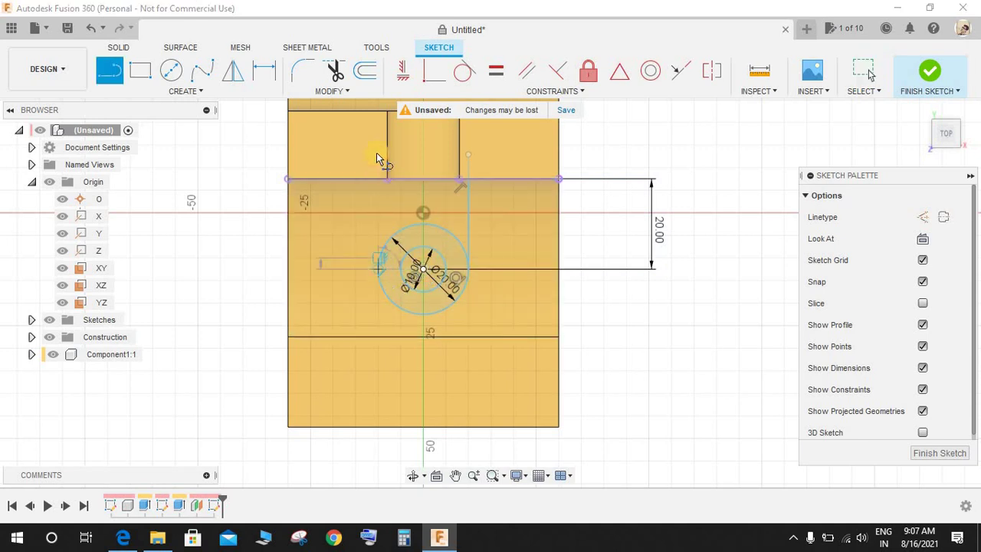
pyautogui.press('Escape')
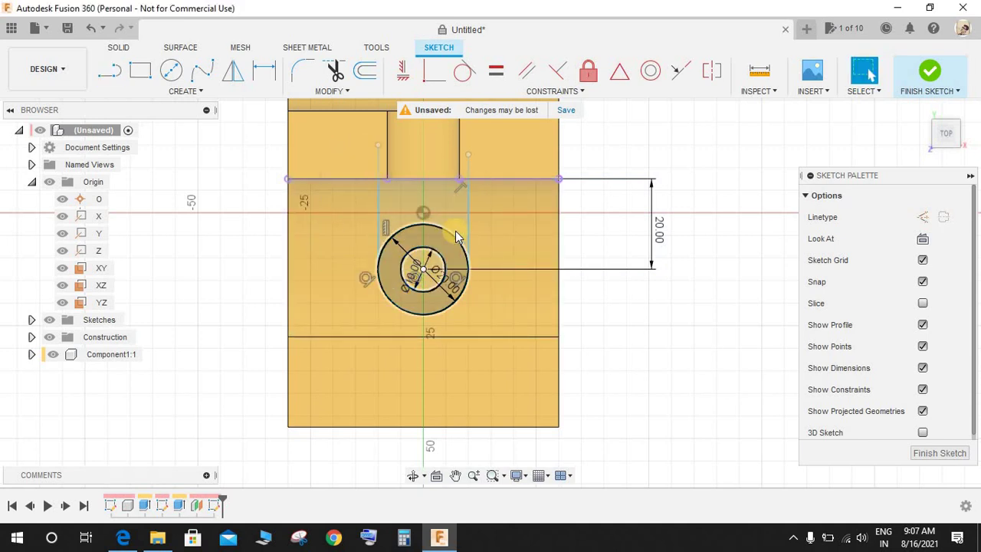
pyautogui.click(925, 79)
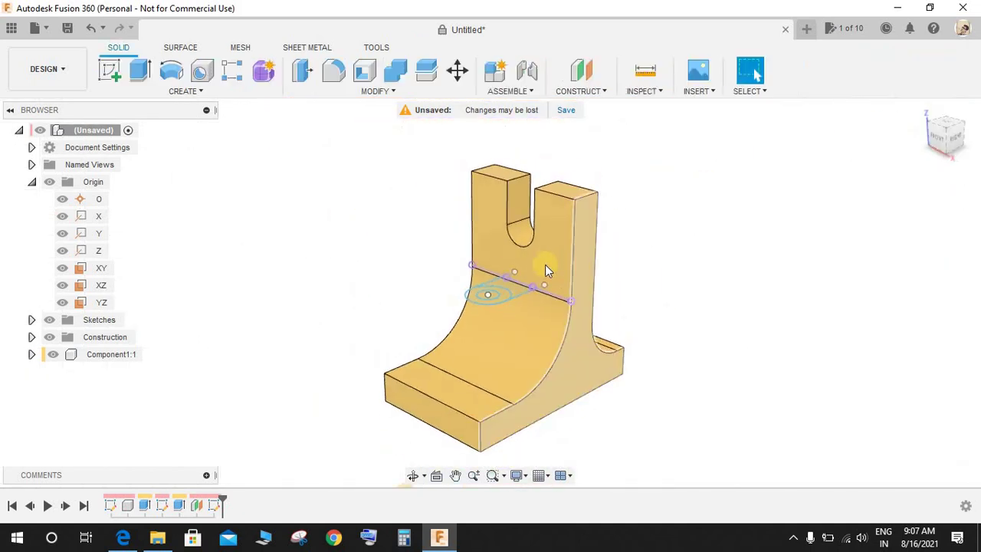
# Extrude the ring and the area between the tangent lines downward with extent All, joining them to the body as the boss.
pyautogui.click(140, 73)
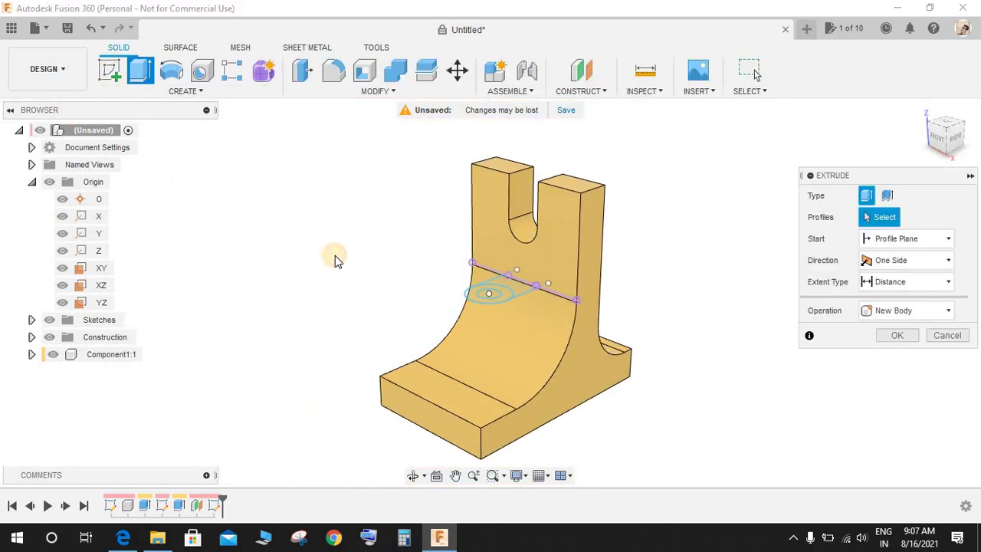
pyautogui.scroll(2, 542, 312)
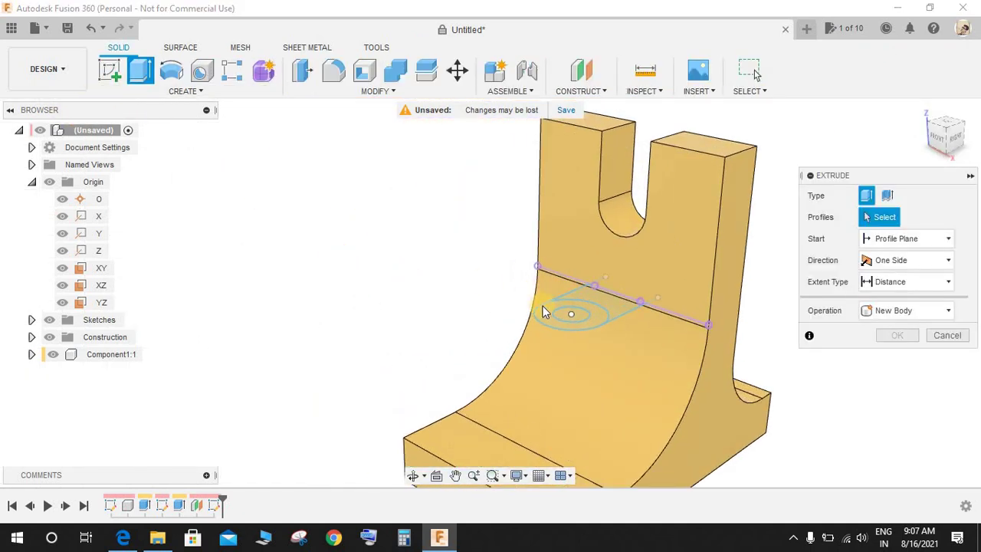
pyautogui.click(615, 303)
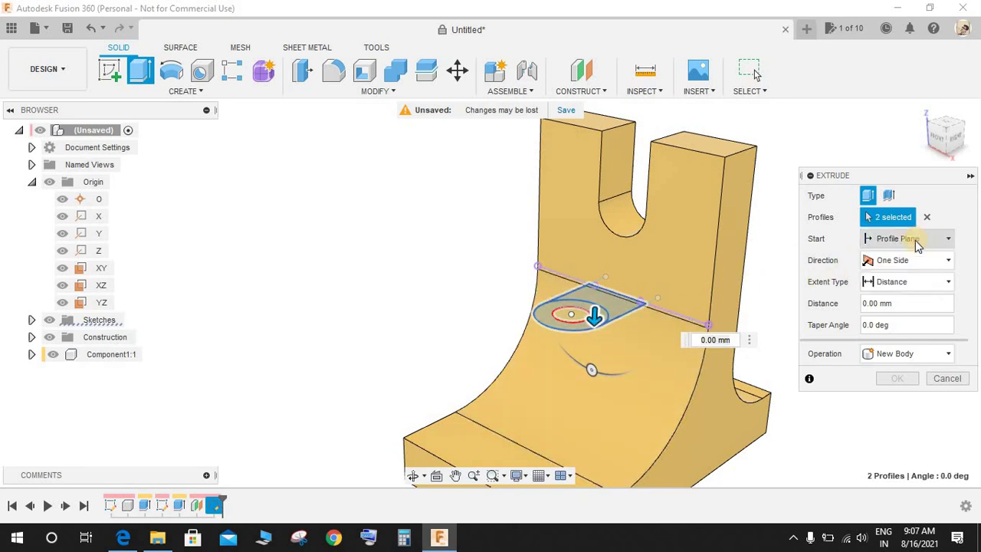
pyautogui.moveTo(602, 343); pyautogui.dragTo(590, 390)
pyautogui.click(909, 353)
pyautogui.click(889, 374)
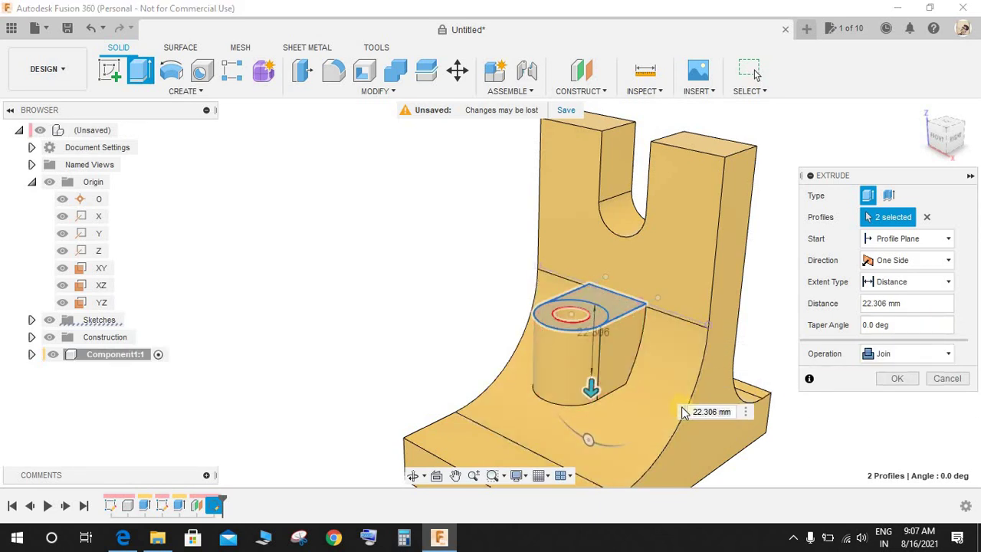
pyautogui.scroll(-3, 650, 396)
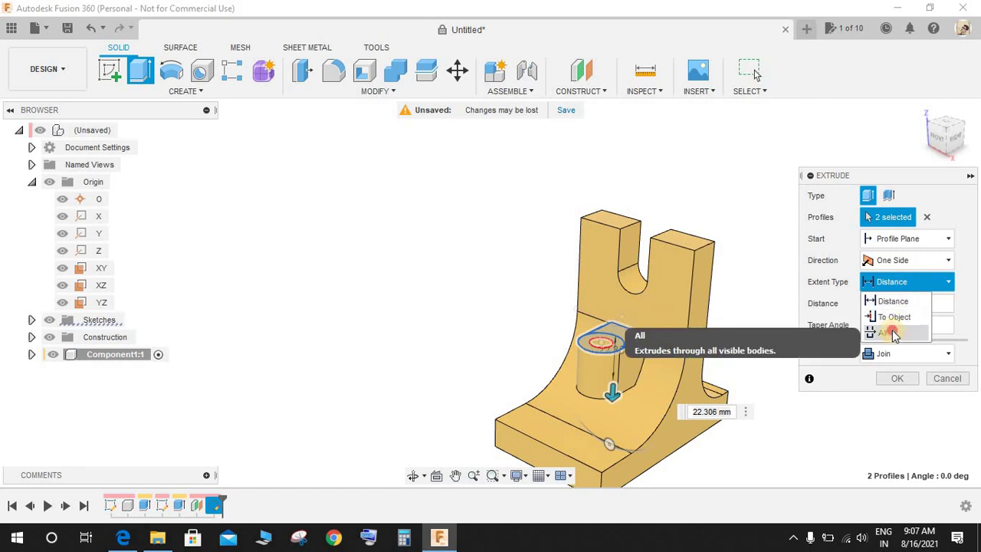
pyautogui.click(892, 334)
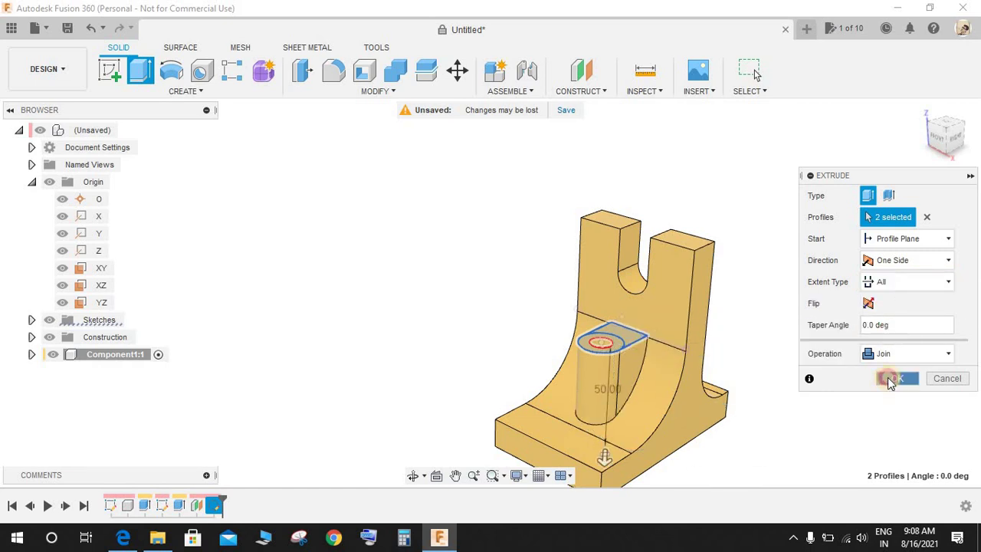
pyautogui.click(891, 381)
# Compare the boss with the PDF drawing and inspect the model from several sides.
pyautogui.keyDown('shift'); pyautogui.moveTo(690, 333); pyautogui.dragTo(435, 519, button='middle'); pyautogui.keyUp('shift')
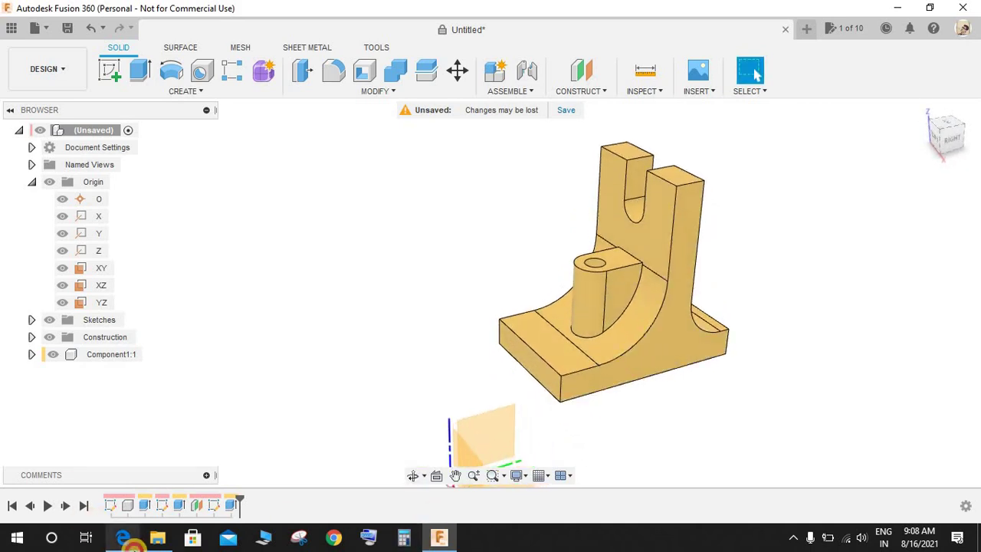
pyautogui.click(124, 539)
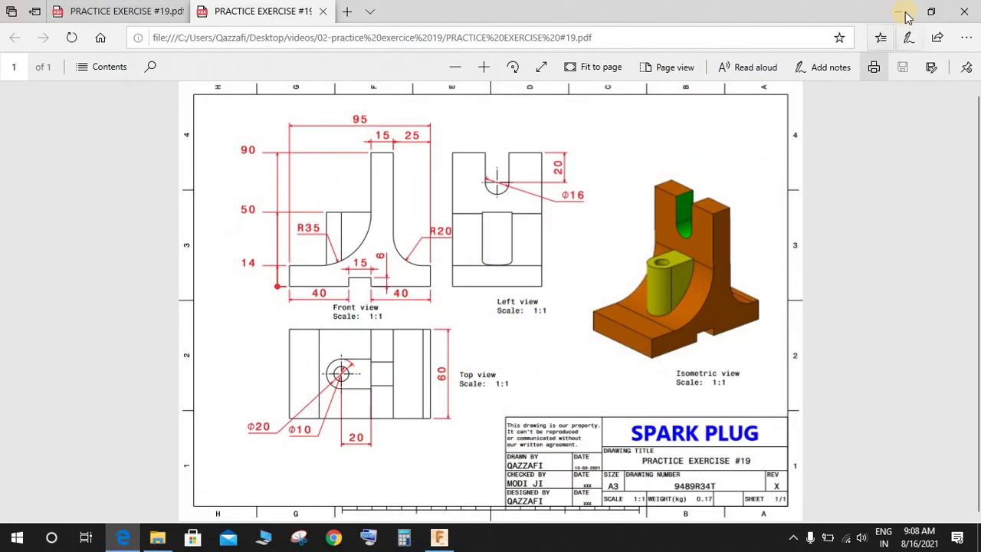
pyautogui.hotkey('alt', 'Tab')
pyautogui.keyDown('shift'); pyautogui.moveTo(668, 314); pyautogui.dragTo(833, 277, button='middle'); pyautogui.keyUp('shift')
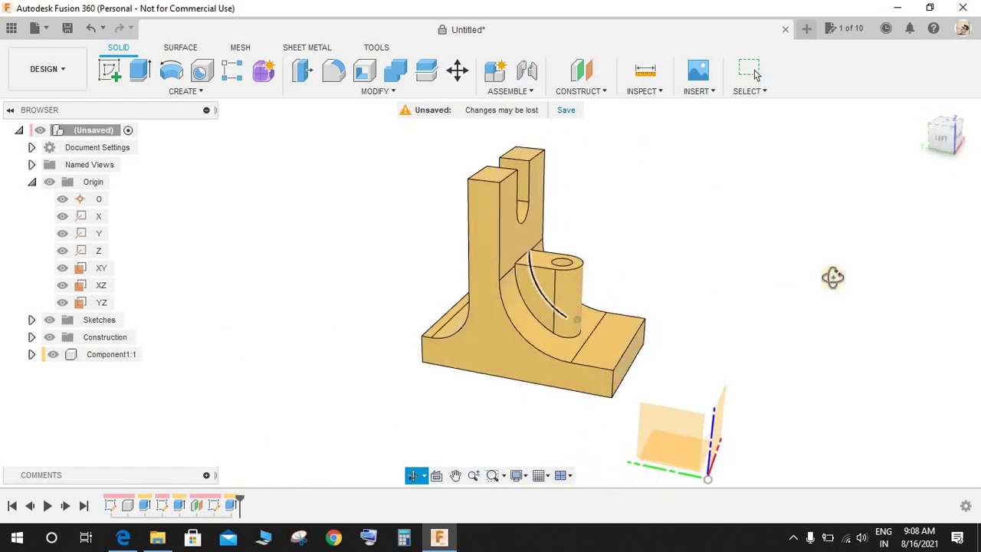
pyautogui.keyDown('shift'); pyautogui.moveTo(741, 275); pyautogui.dragTo(665, 277, button='middle'); pyautogui.keyUp('shift')
pyautogui.keyDown('shift'); pyautogui.moveTo(602, 287); pyautogui.dragTo(865, 285, button='middle'); pyautogui.keyUp('shift')
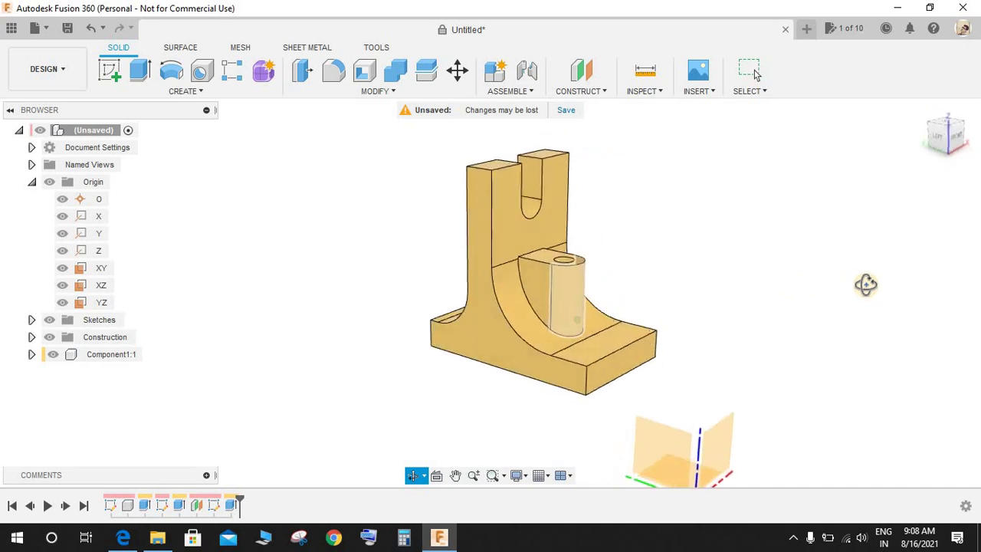